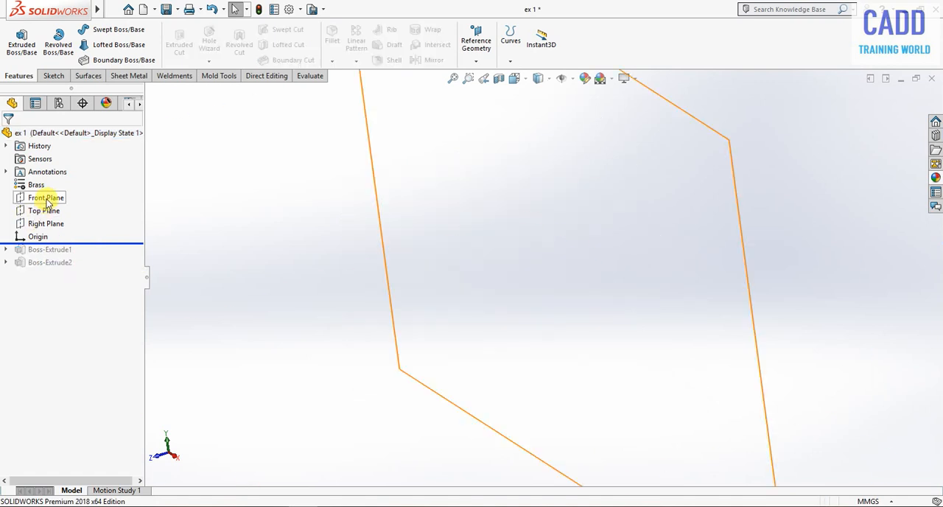
Start a new sketch on the Front Plane and orient the view to the front.
left_click(47, 201)
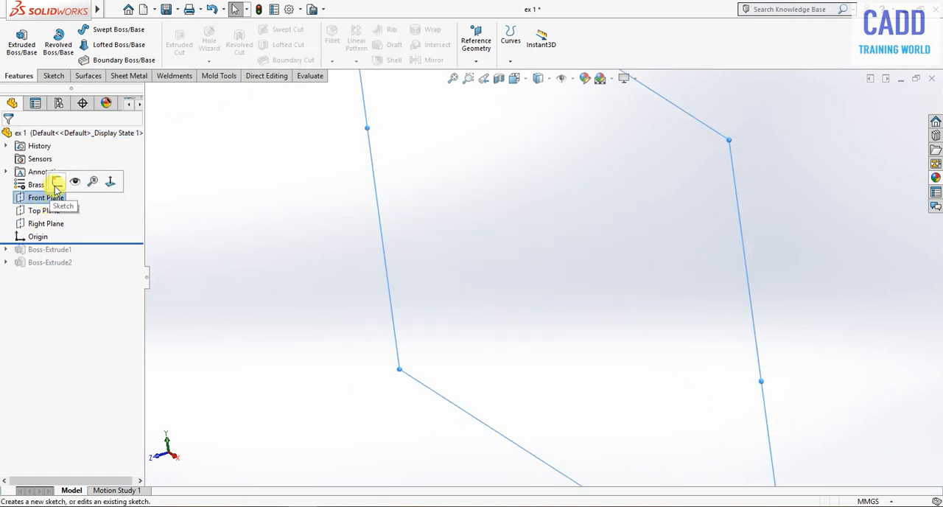
left_click(56, 184)
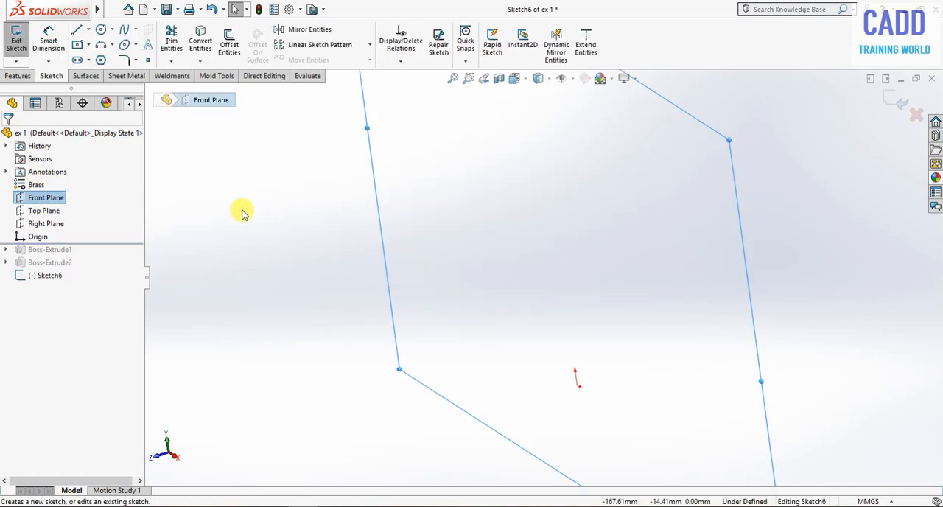
left_click(525, 81)
left_click(583, 145)
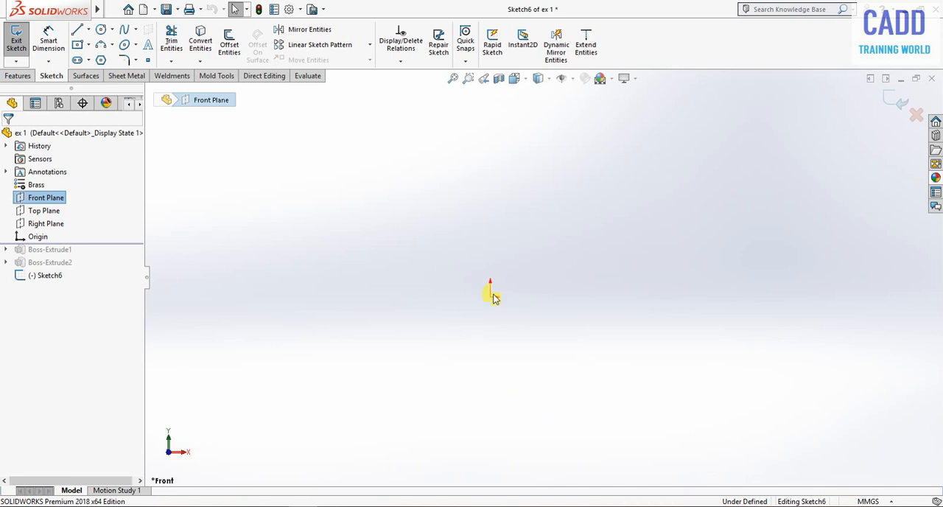
Sketch a vertical centerline going up from the origin.
left_click(112, 30)
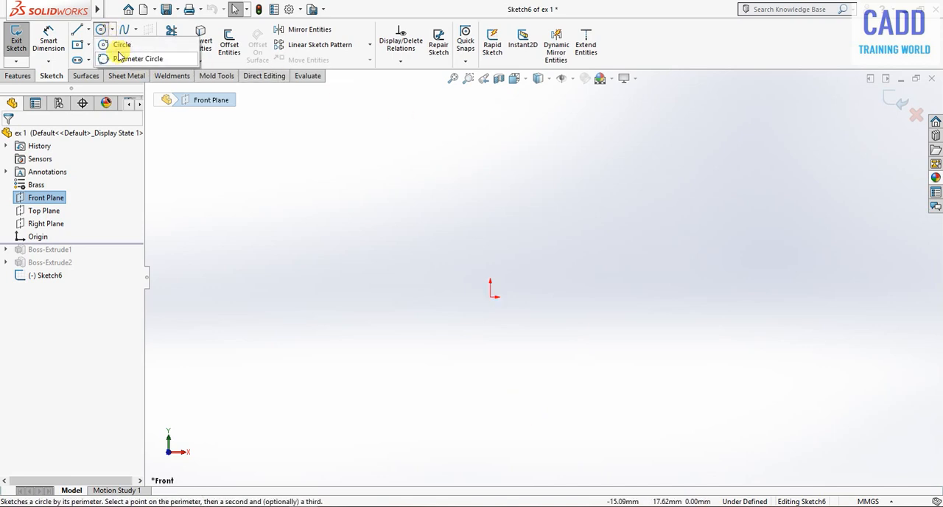
left_click(88, 30)
left_click(107, 60)
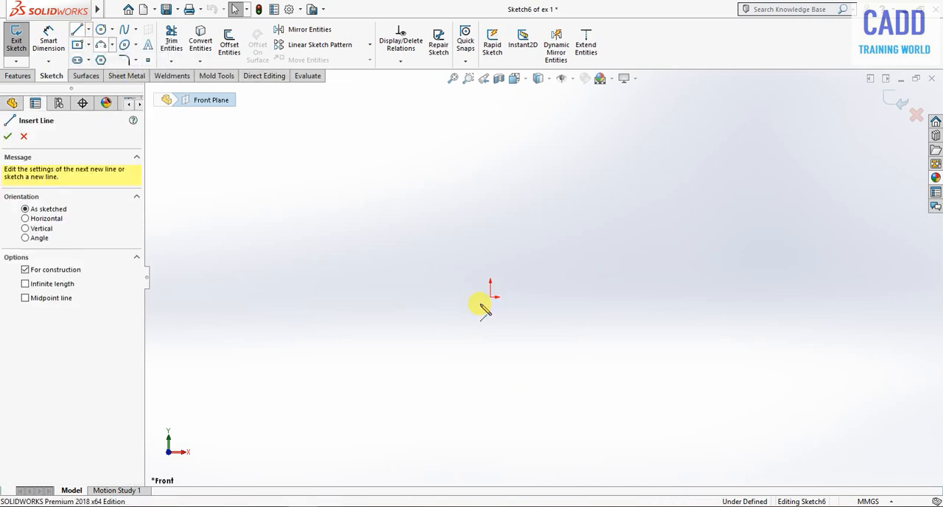
left_click(491, 296)
left_click(490, 171)
right_click(563, 167)
left_click(563, 168)
Dimension the vertical centerline's length at 40 mm, with the dimension to its left.
right_click_drag(499, 206, 380, 193)
right_click_drag(436, 352, 429, 135)
left_click(491, 223)
left_click(410, 213)
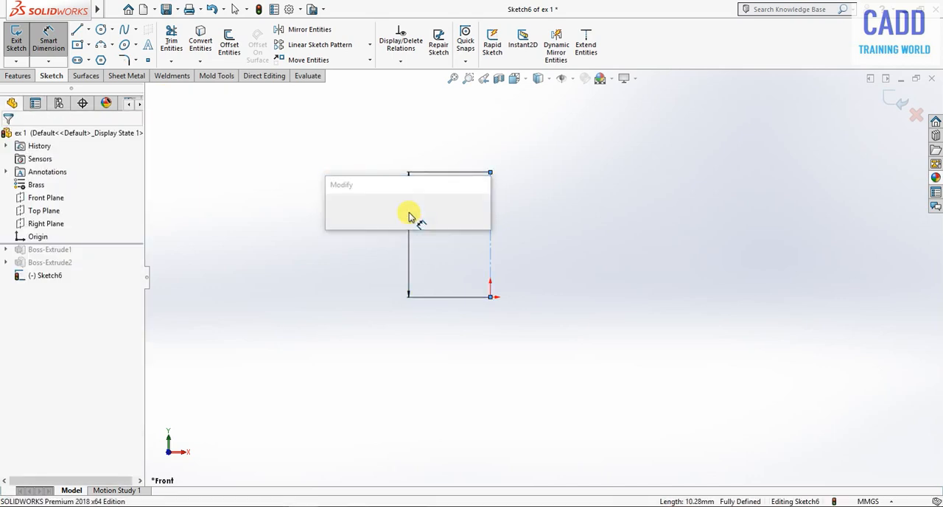
type("40")
key("Return")
left_click(8, 136)
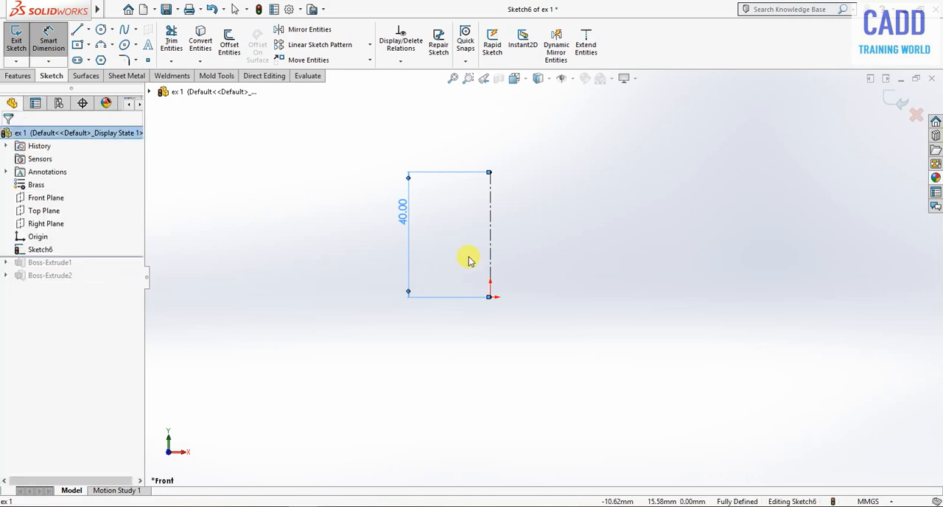
key("Escape")
scroll(469, 204, "down", 4)
left_click(391, 212)
Sketch two concentric circles centred on the centerline's upper endpoint, with radii of about 9.6 mm and 6.3 mm.
scroll(246, 240, "up", 2)
scroll(674, 364, "down", 1)
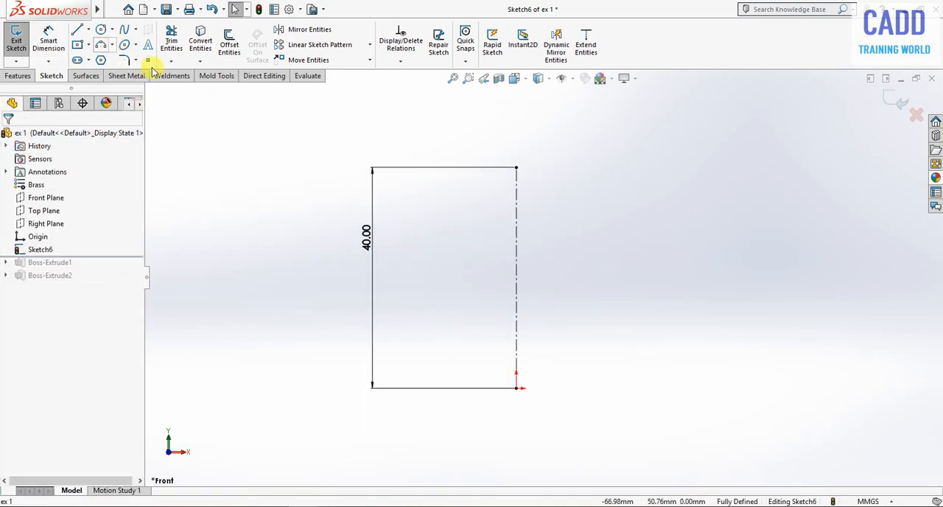
right_click_drag(538, 271, 919, 273)
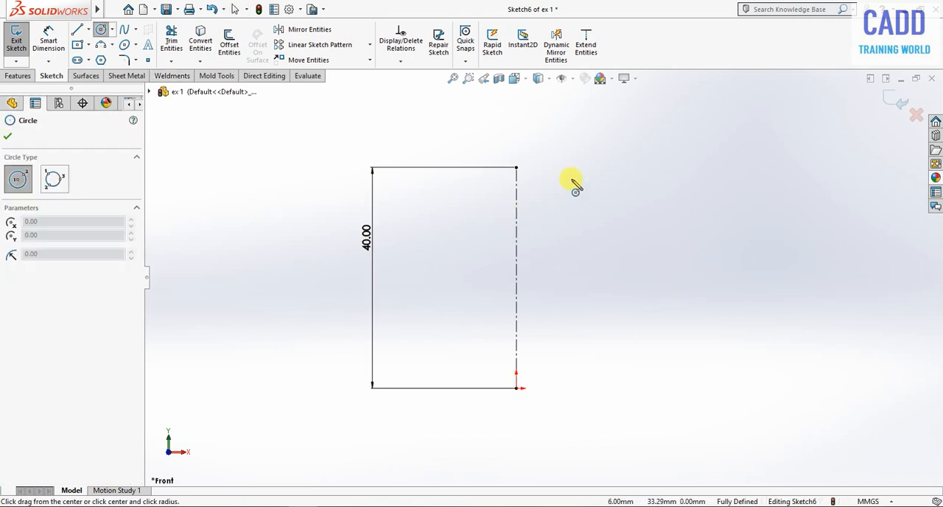
left_click(515, 168)
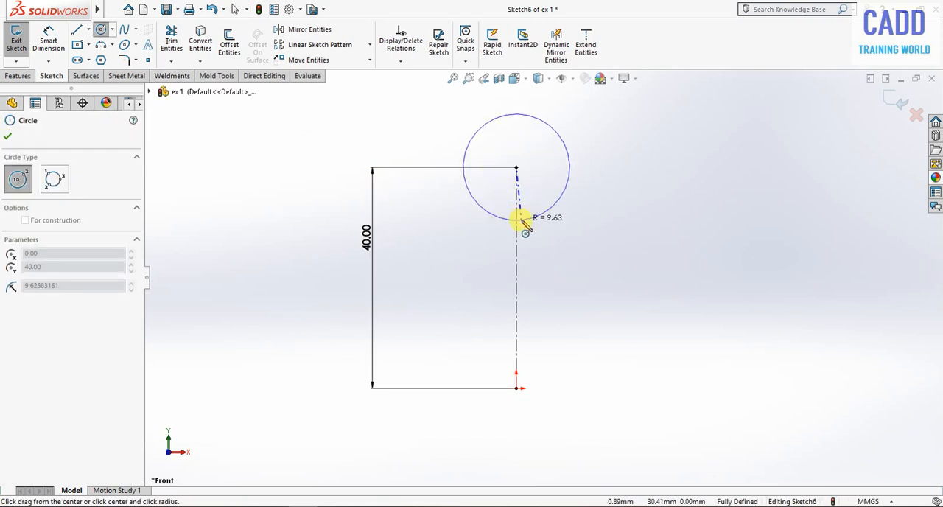
left_click(521, 219)
left_click(515, 168)
left_click(515, 202)
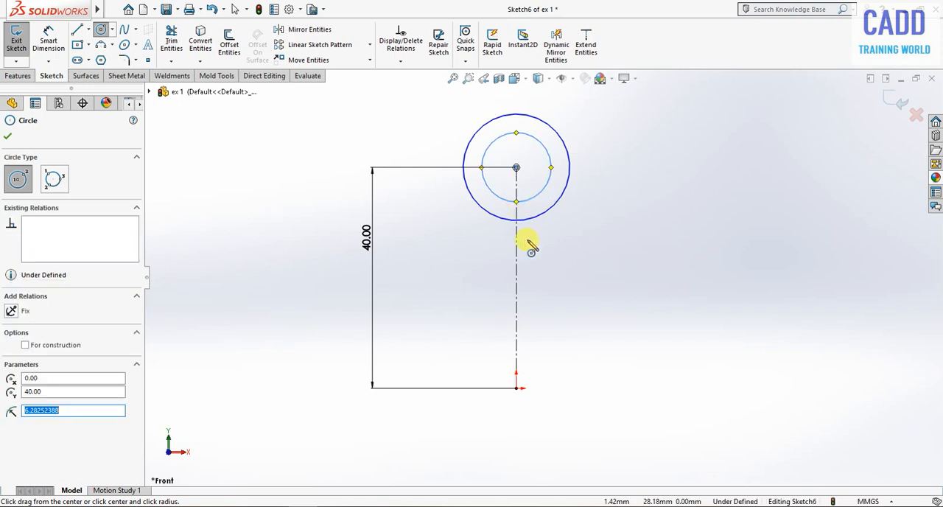
key("Escape")
Dimension the smaller concentric circle with a diameter of 20 mm.
right_click_drag(606, 265, 606, 143)
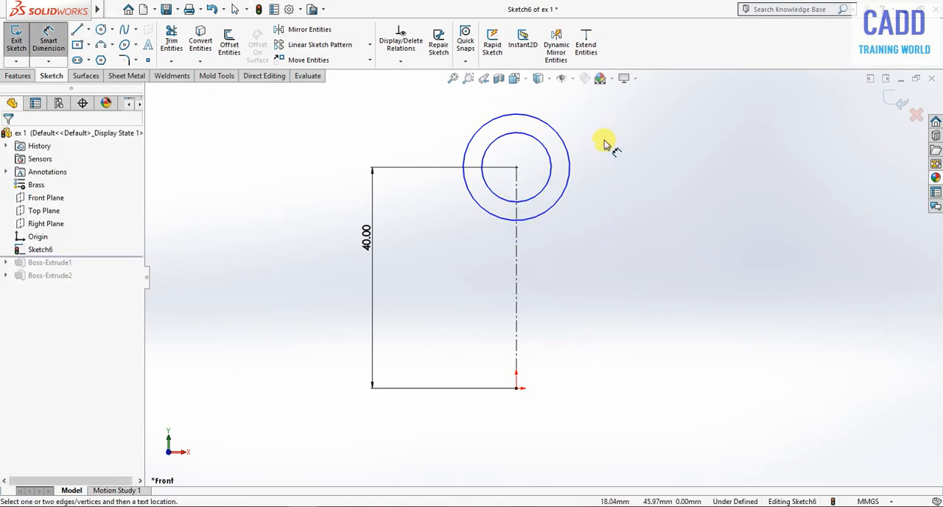
left_click(551, 169)
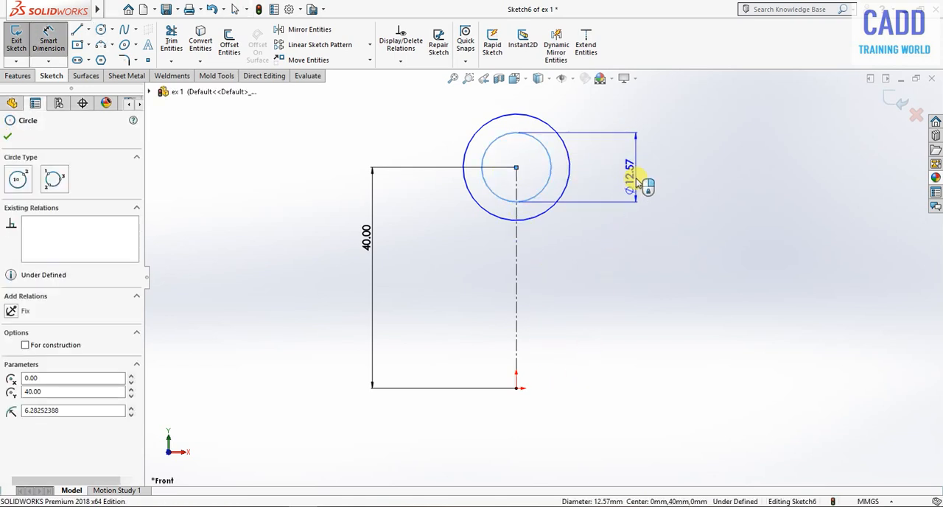
left_click(638, 183)
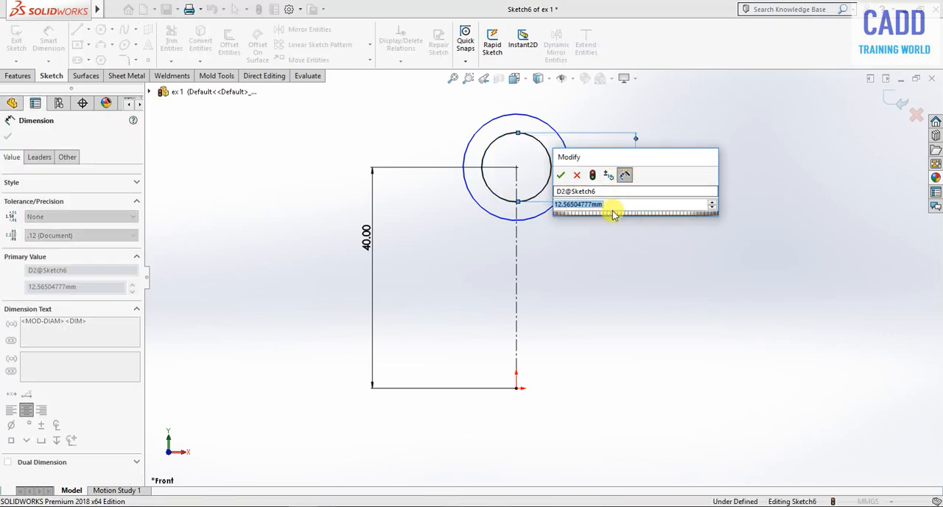
type("20")
key("Return")
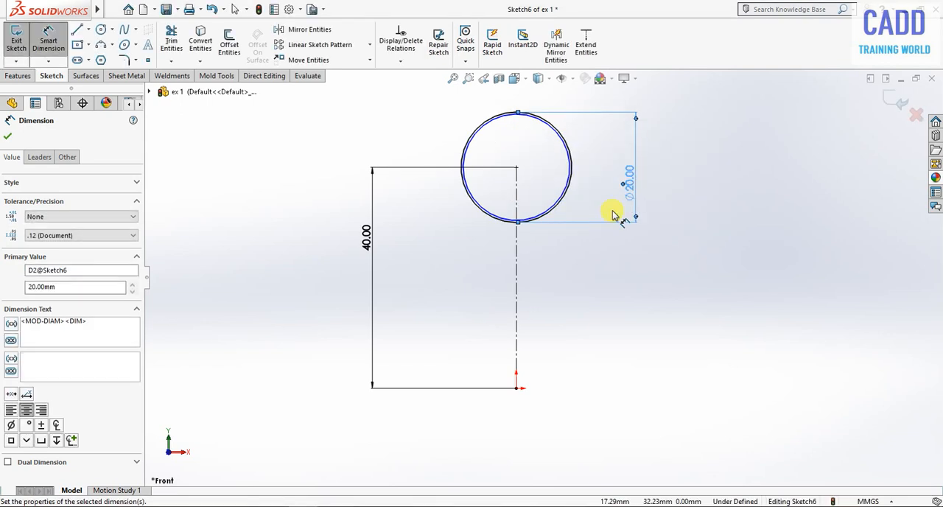
Dimension the other concentric circle with a diameter of 40 mm.
left_click(566, 212)
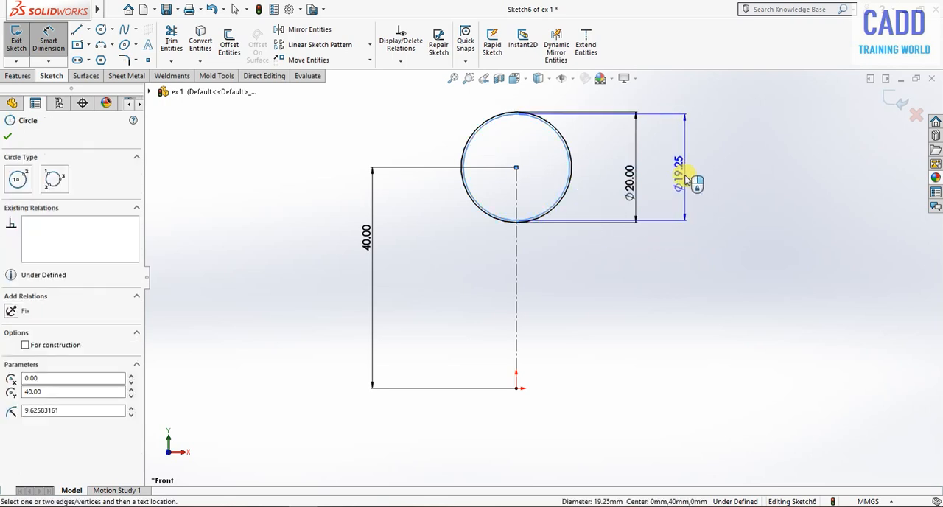
left_click(685, 180)
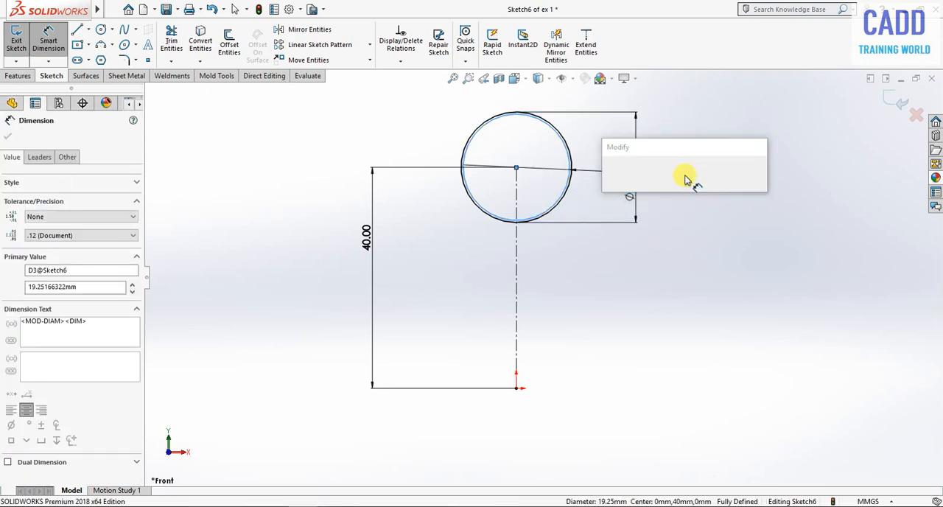
type("40")
key("Return")
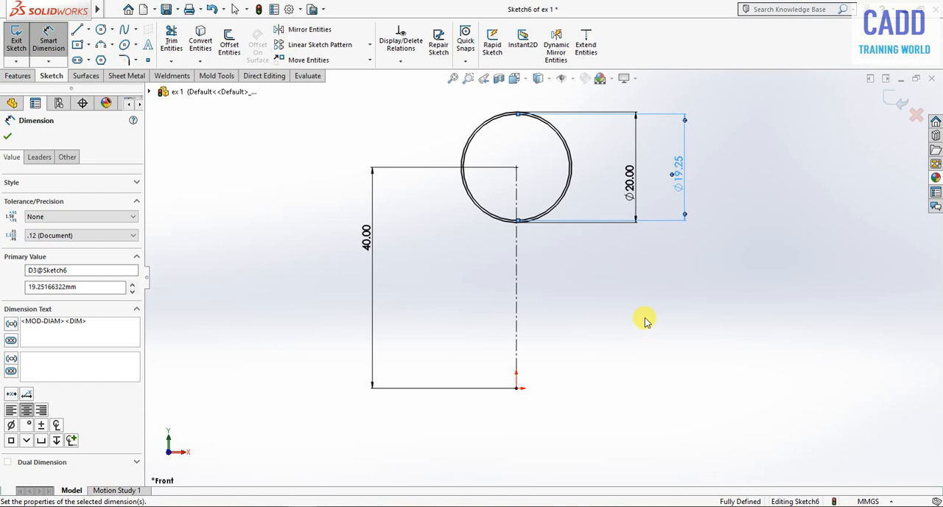
key("Escape")
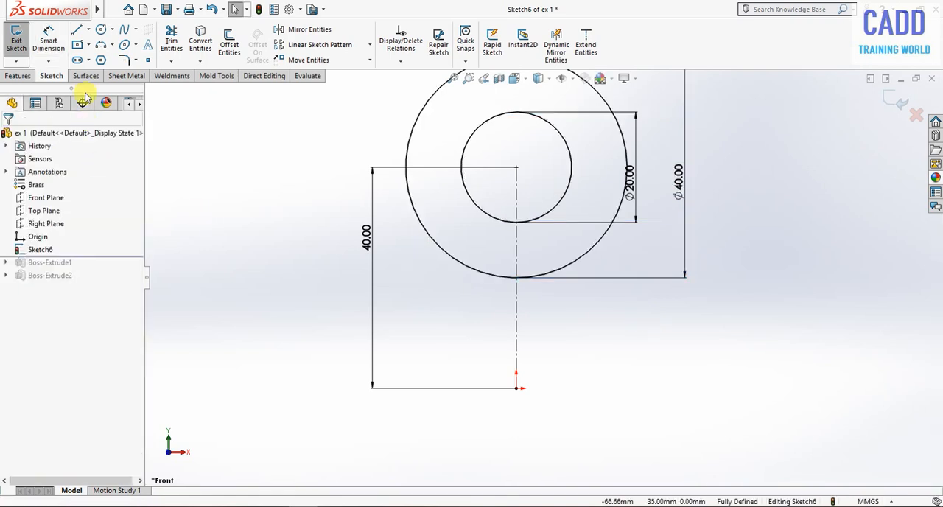
Sketch connected lines from the 40 mm circle's right quadrant: down, right, diagonally down-right and back to the origin, with the step about 10.4 mm high.
left_click(77, 29)
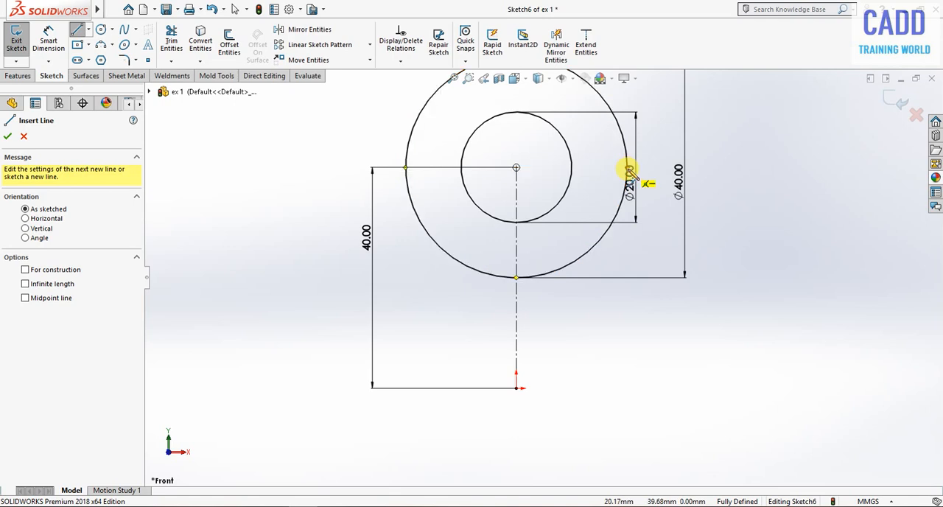
scroll(626, 181, "down", 5)
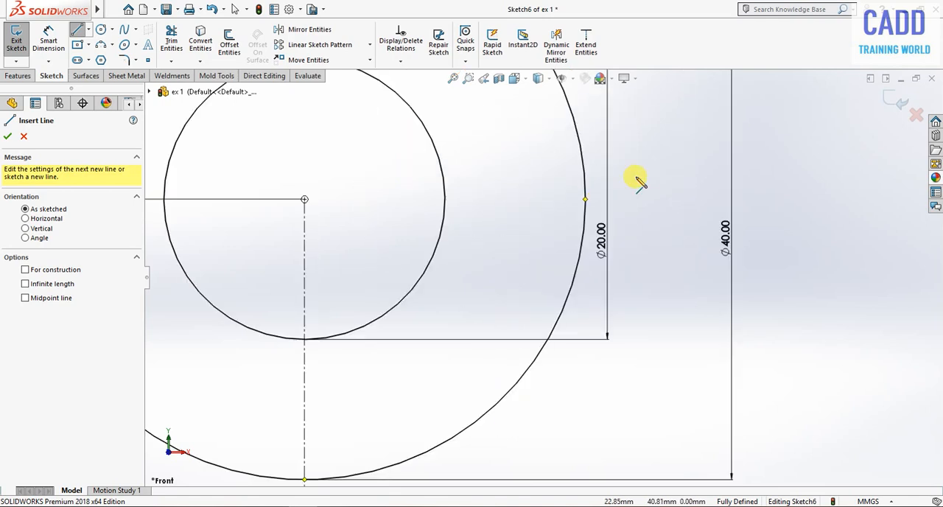
left_click(587, 201)
scroll(568, 140, "up", 5)
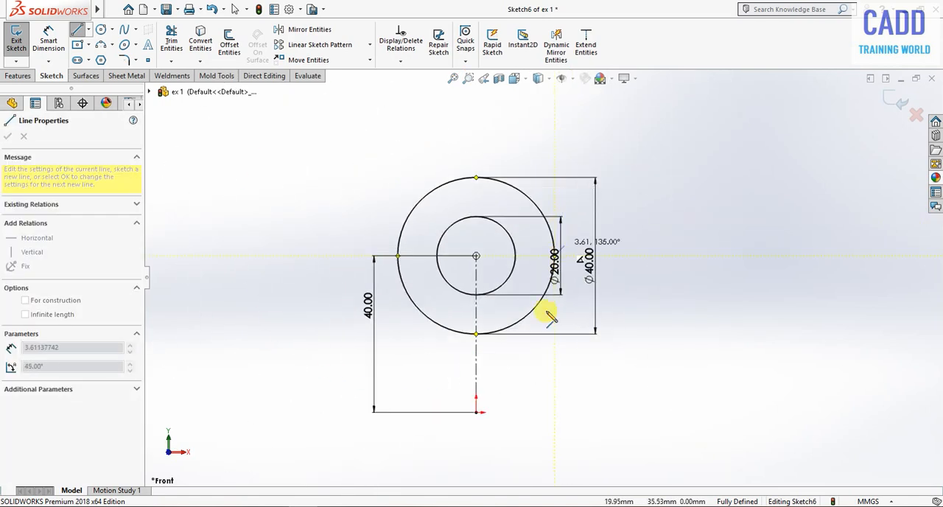
left_click(554, 370)
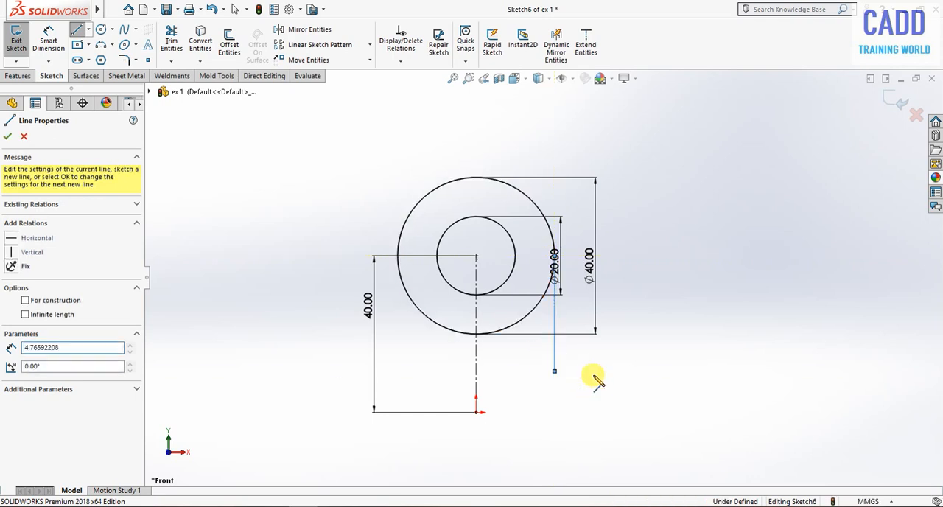
left_click(615, 371)
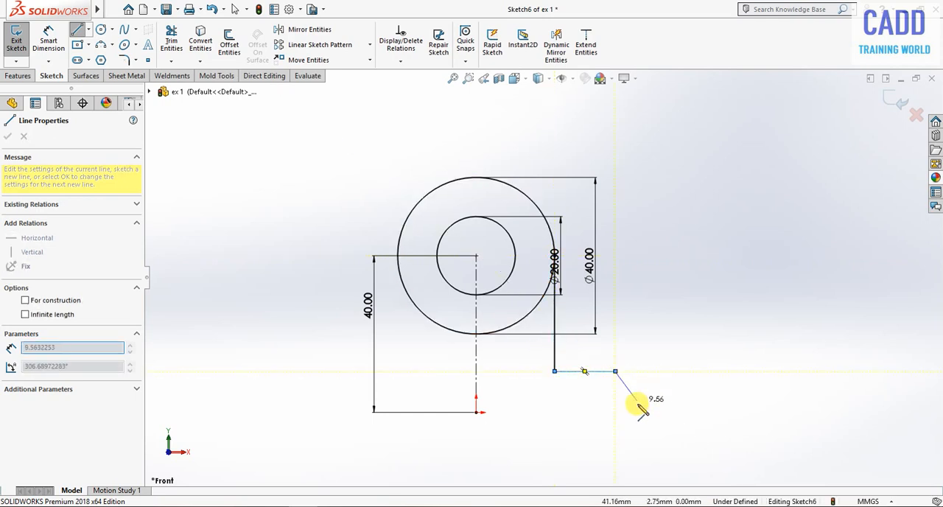
left_click(647, 412)
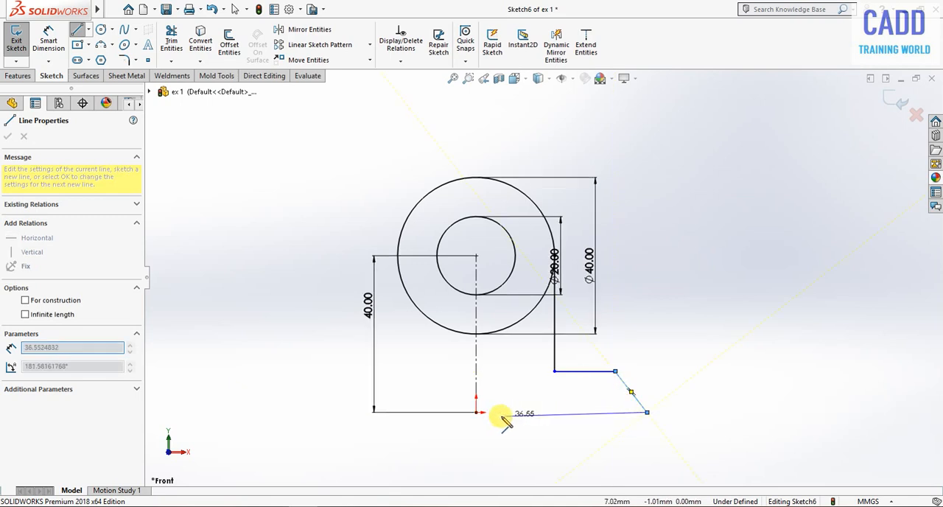
left_click(475, 412)
right_click(737, 171)
left_click(763, 183)
Move the 40 mm and 20 mm diameter dimensions further right, clear of the profile lines.
scroll(567, 390, "down", 2)
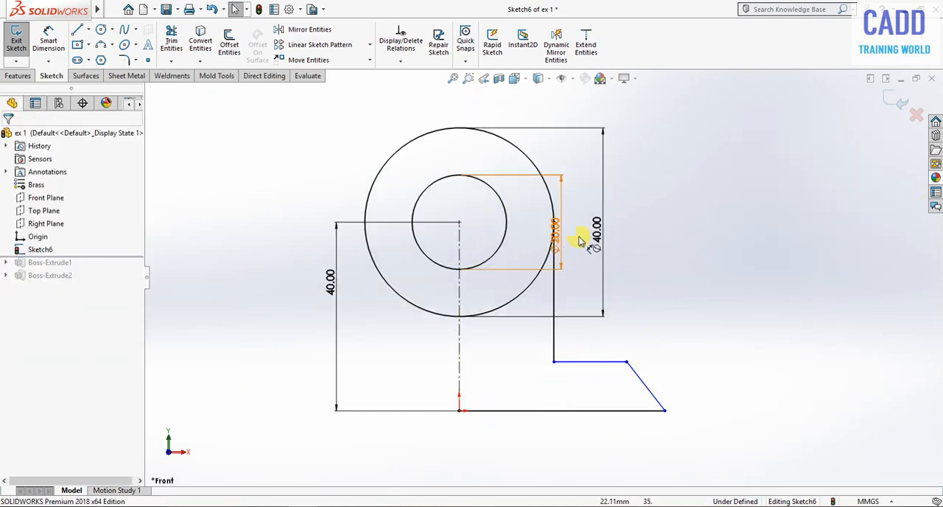
mouse_move(598, 231)
left_mouse_down()
mouse_move(763, 234)
mouse_move(721, 233)
left_mouse_up()
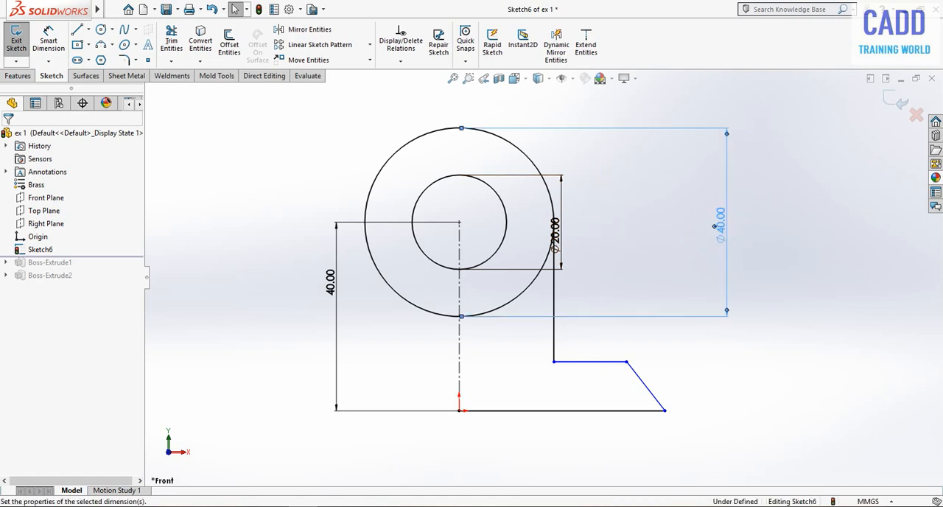
left_click_drag(564, 234, 593, 239)
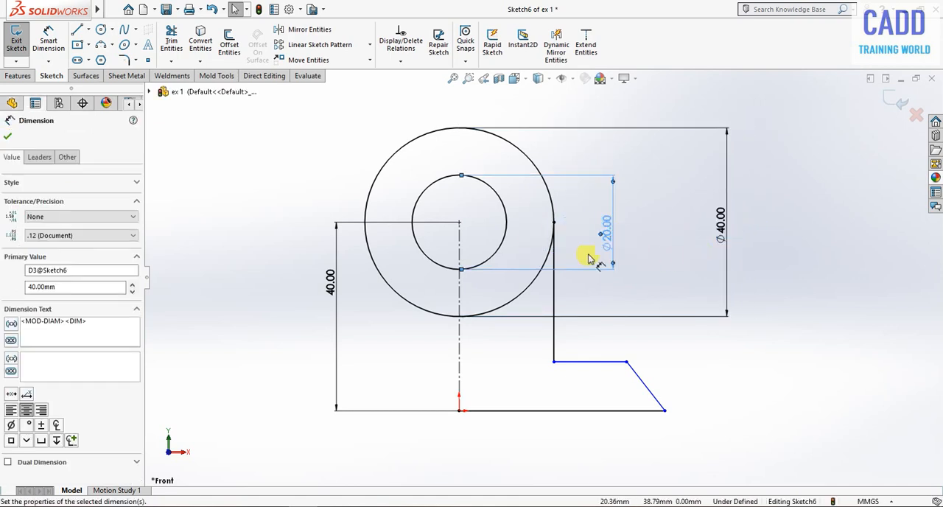
left_click(588, 260)
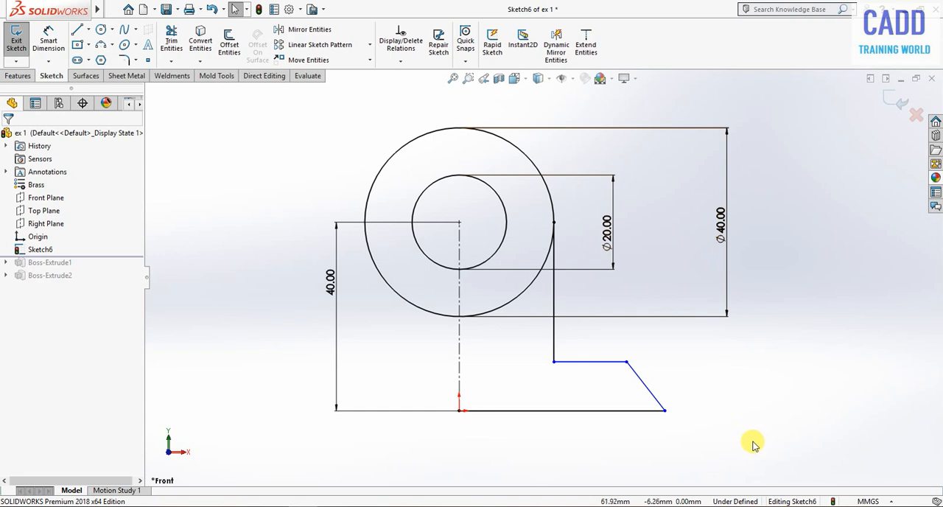
Dimension the distance between the short horizontal step line and the base line at 10 mm.
right_click_drag(753, 442, 759, 155)
left_click(586, 363)
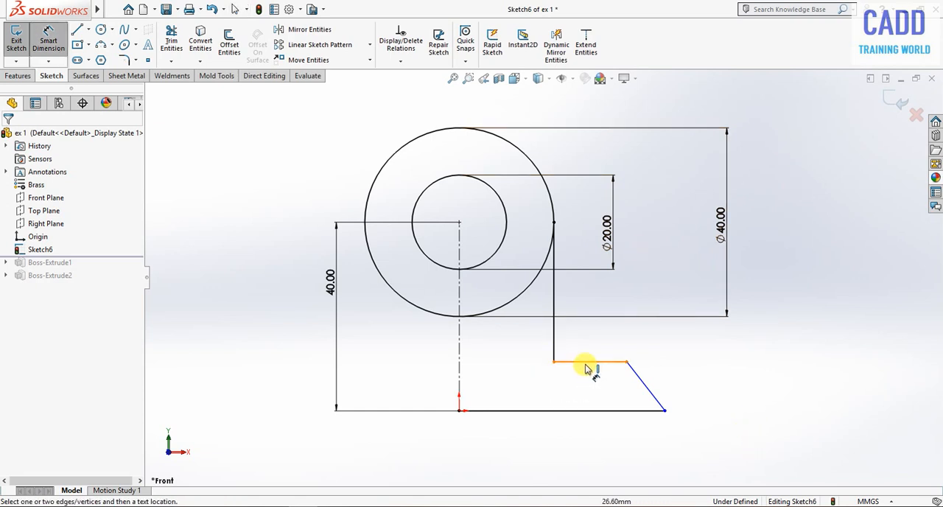
left_click(597, 410)
left_click(716, 386)
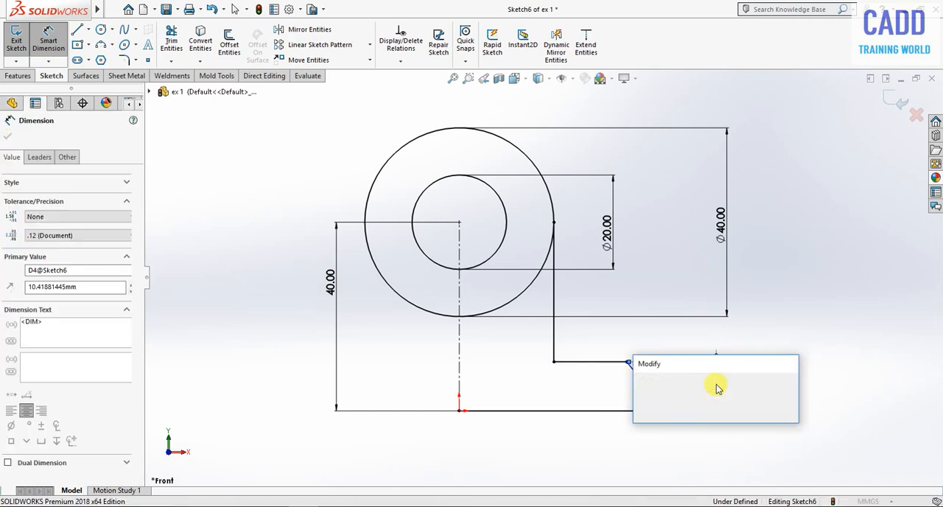
type("10")
key("Return")
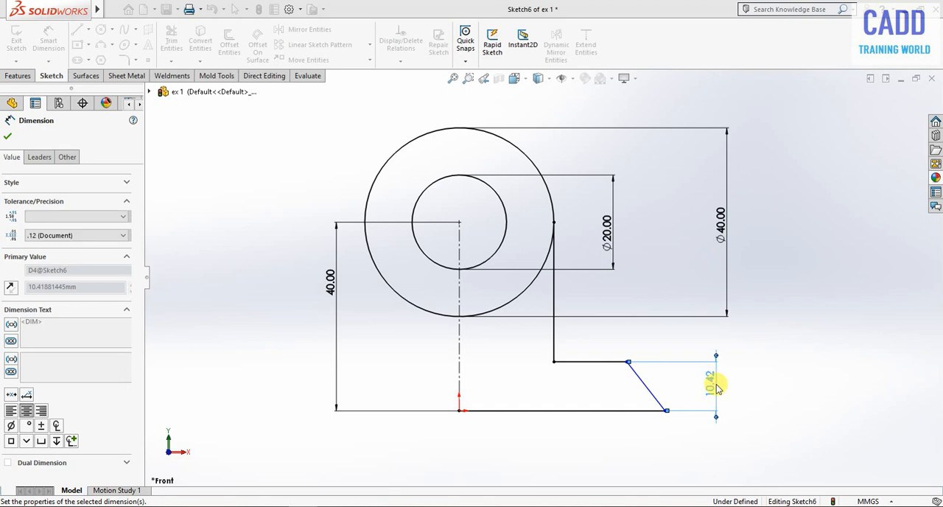
Dimension the angle between the slanted end line and the base line at 45°.
left_click(643, 407)
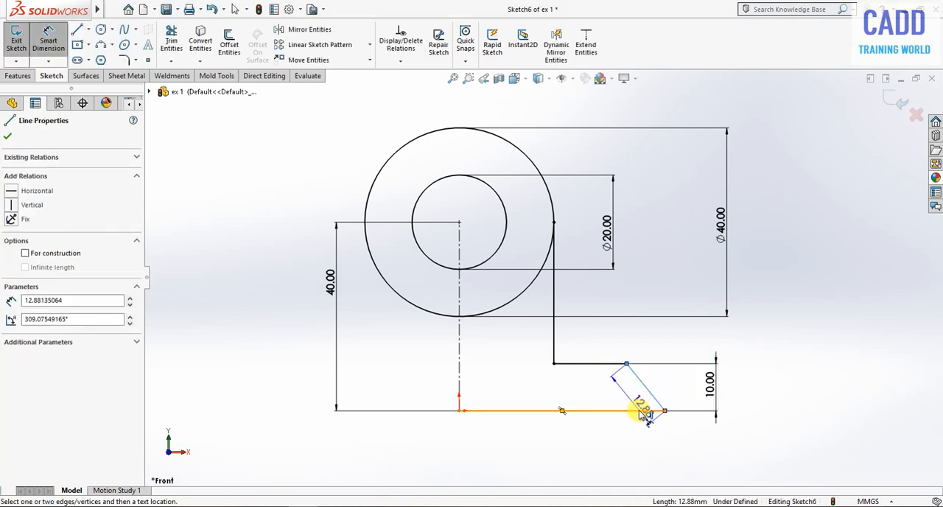
left_click(640, 410)
left_click(636, 406)
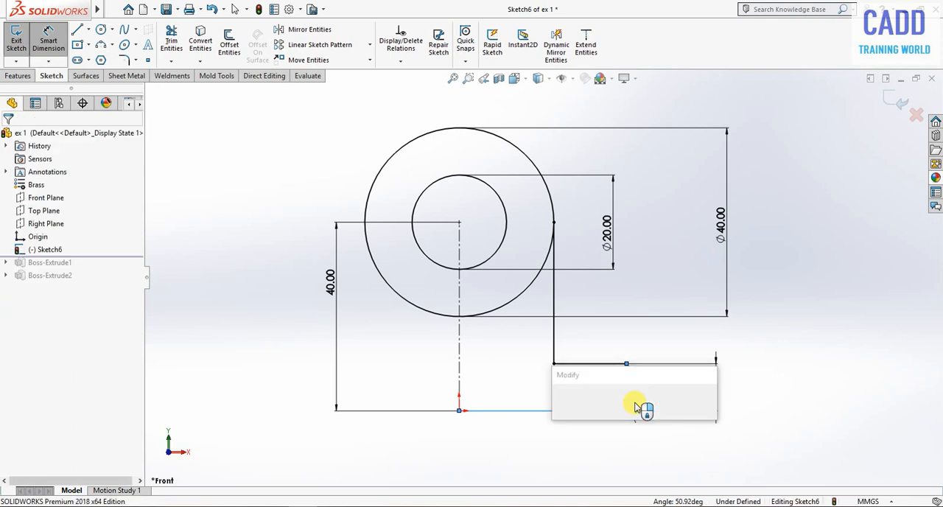
type("45")
key("Return")
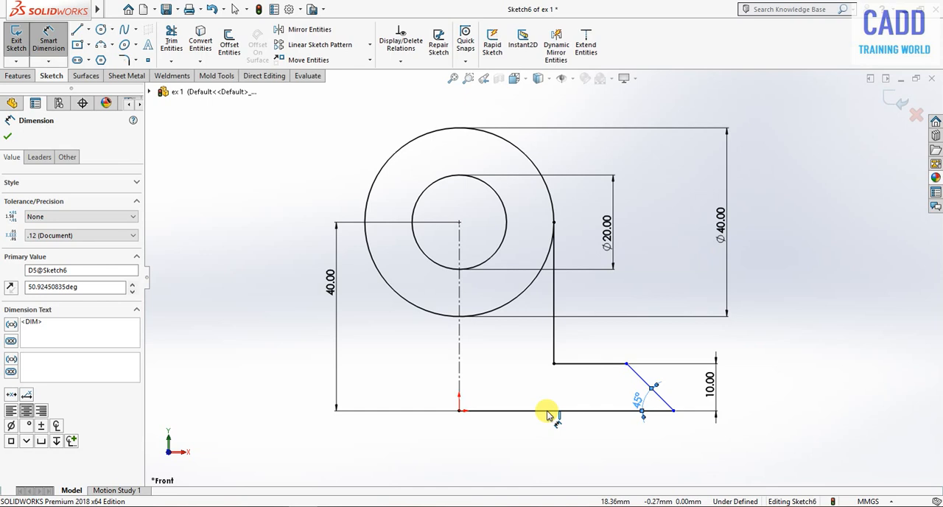
Dimension the length of the base line at 40 mm.
left_click(547, 411)
left_click(554, 440)
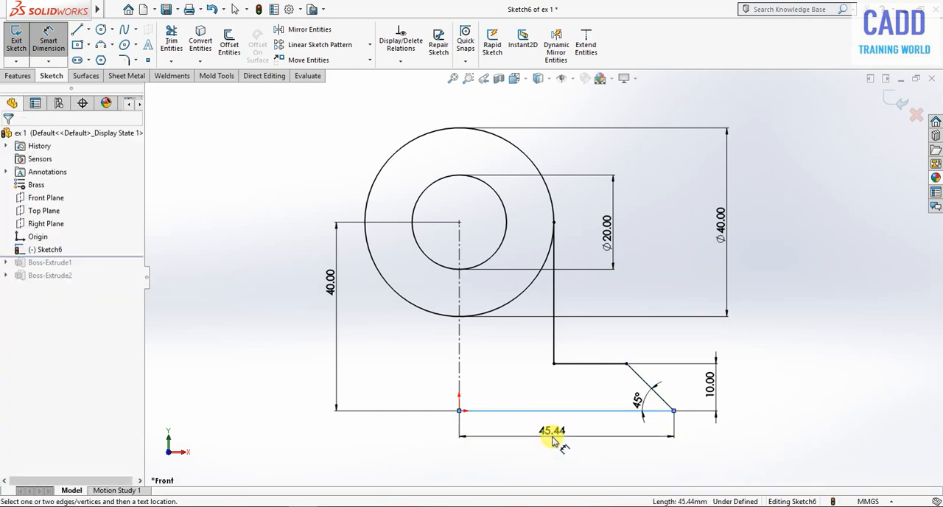
left_click(553, 440)
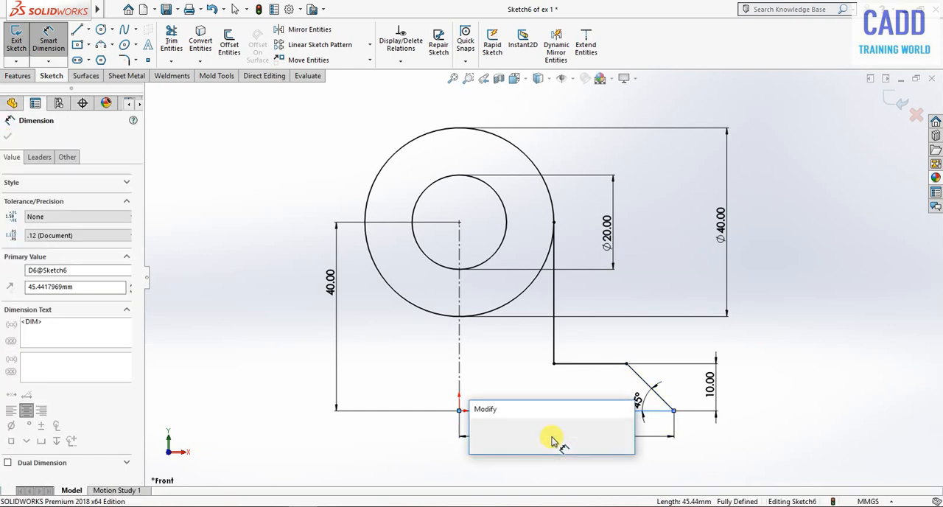
type("40")
key("Return")
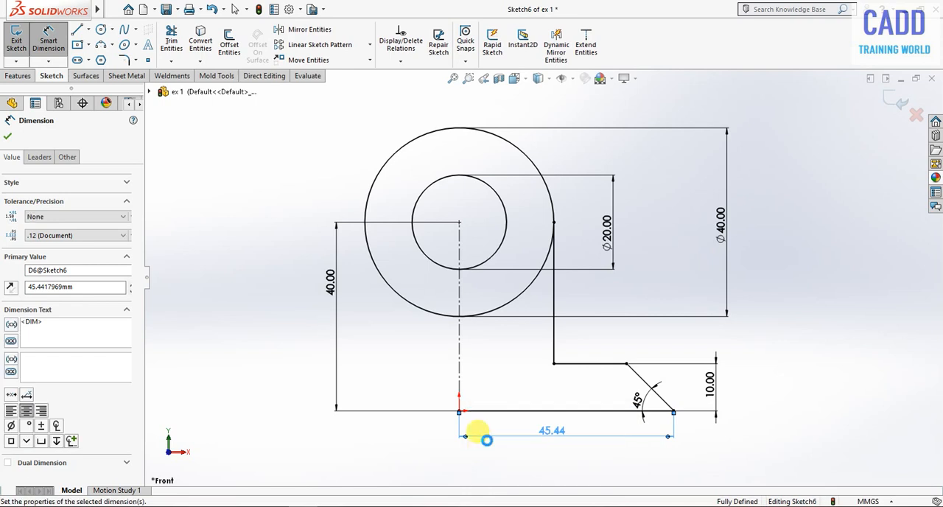
left_click(808, 368)
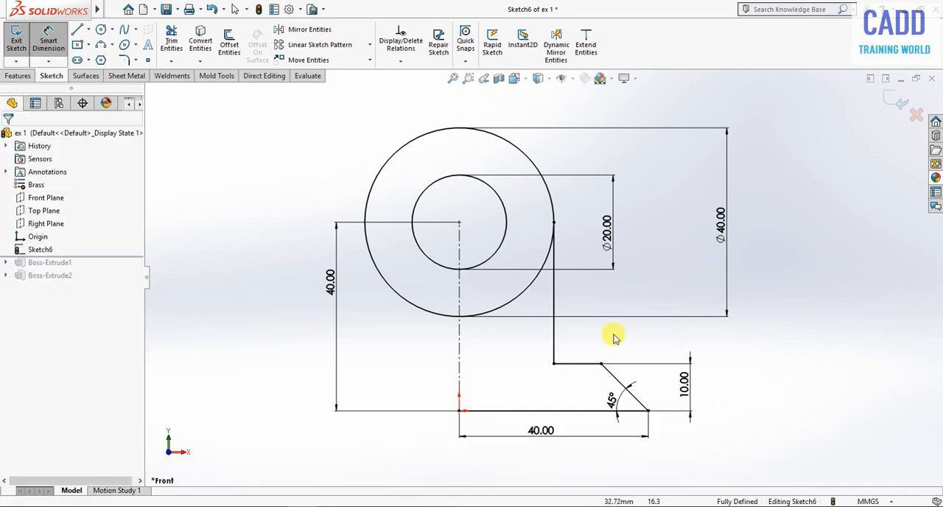
key("Escape")
Mirror the four stepped-base profile lines about the vertical centerline, keeping the originals.
mouse_move(685, 328)
left_mouse_down()
mouse_move(621, 403)
mouse_move(510, 447)
left_mouse_up()
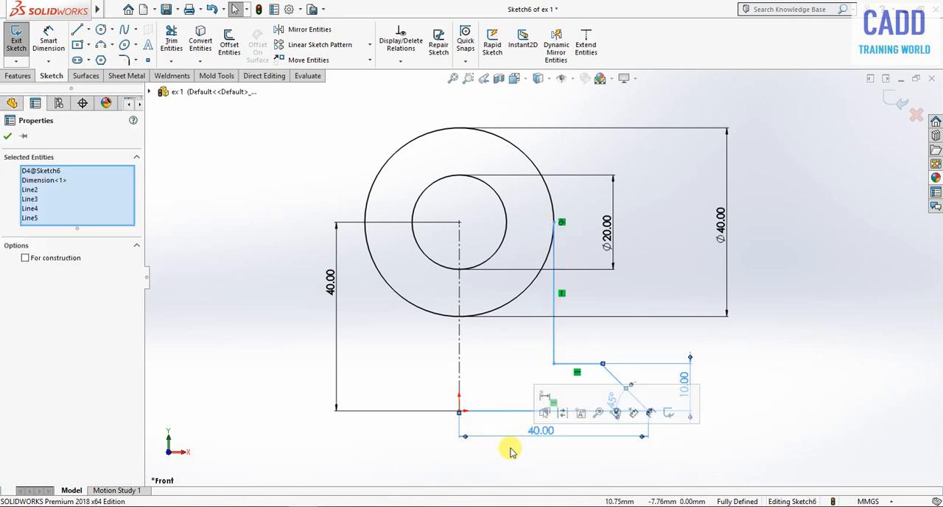
left_click(277, 29)
left_click(88, 305)
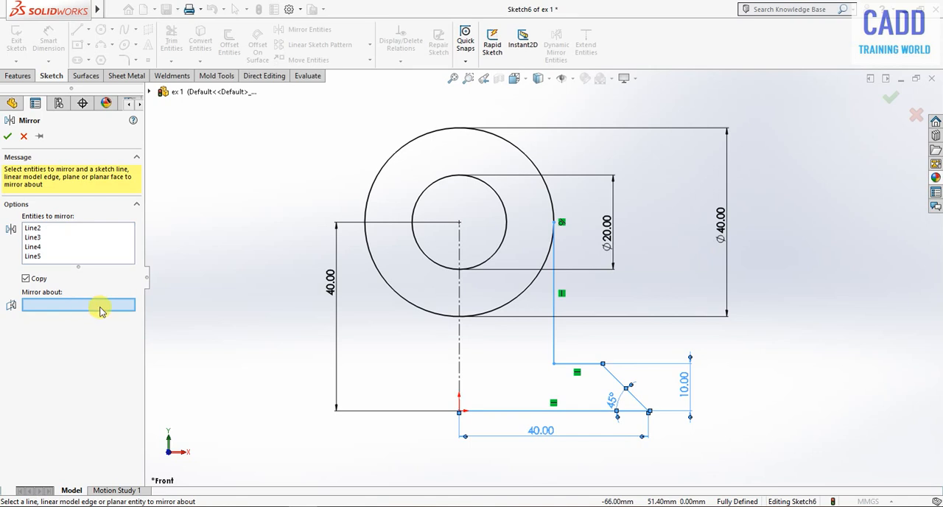
left_click(460, 373)
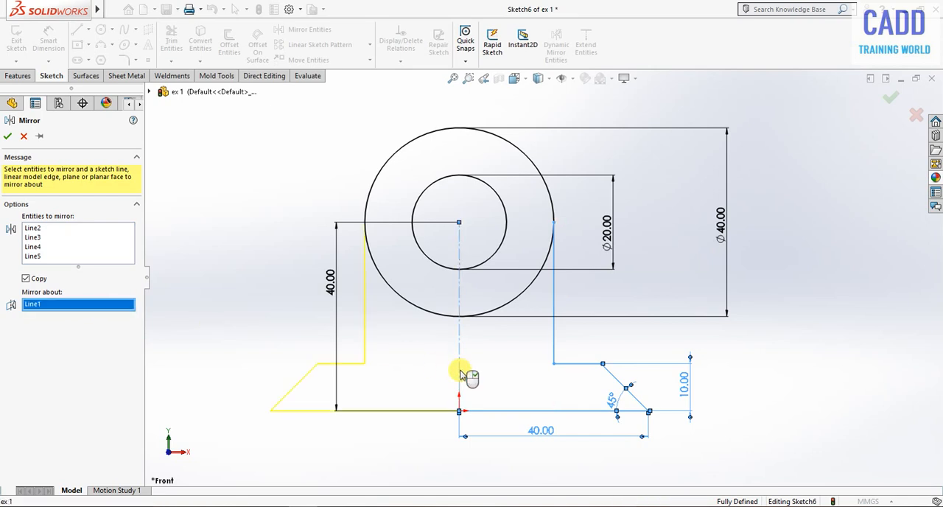
left_click(9, 138)
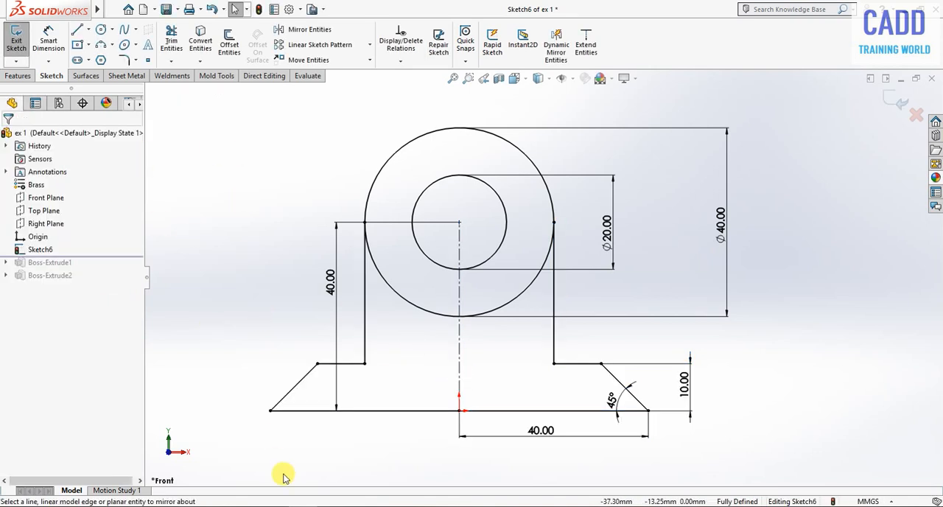
Draw two horizontal lines joining the 40 mm and 20 mm circles at their left and right quadrant points.
left_click(77, 31)
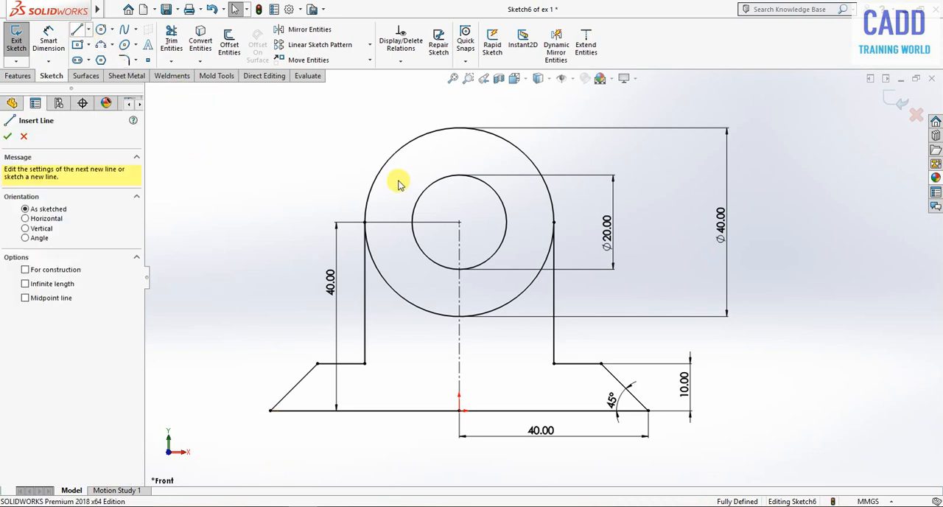
left_click(364, 222)
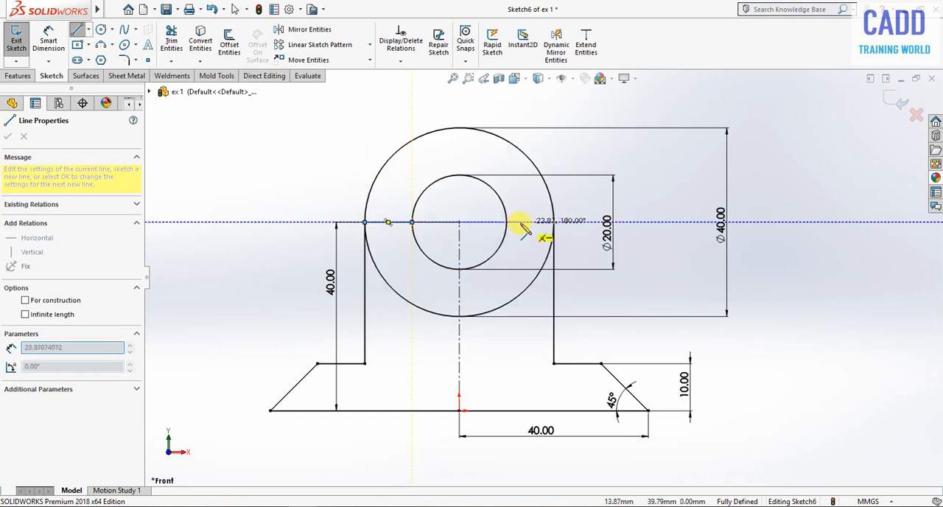
key("Escape")
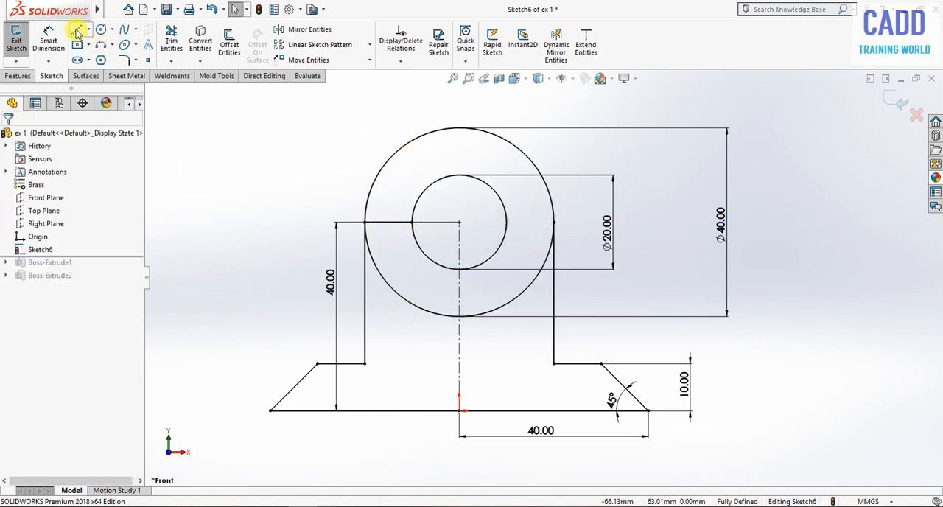
key("Return")
left_click(506, 222)
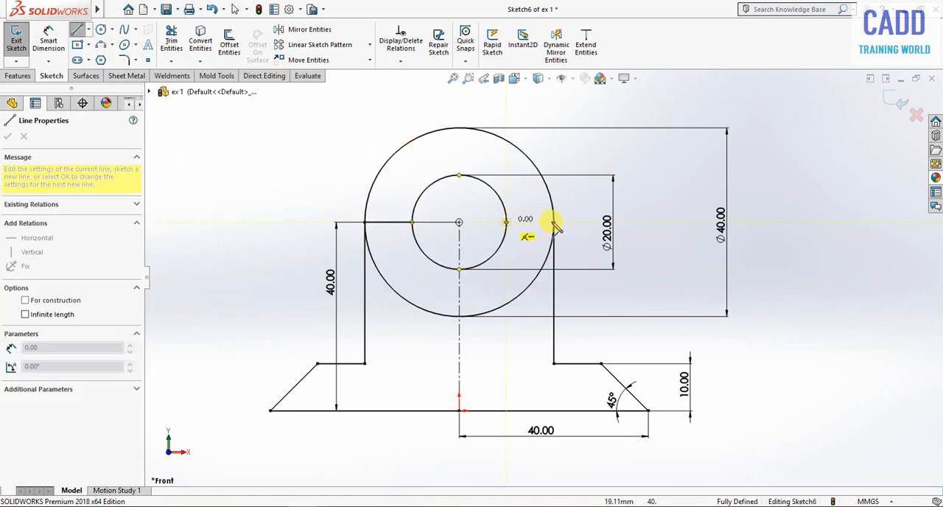
double_click(553, 222)
right_click(870, 177)
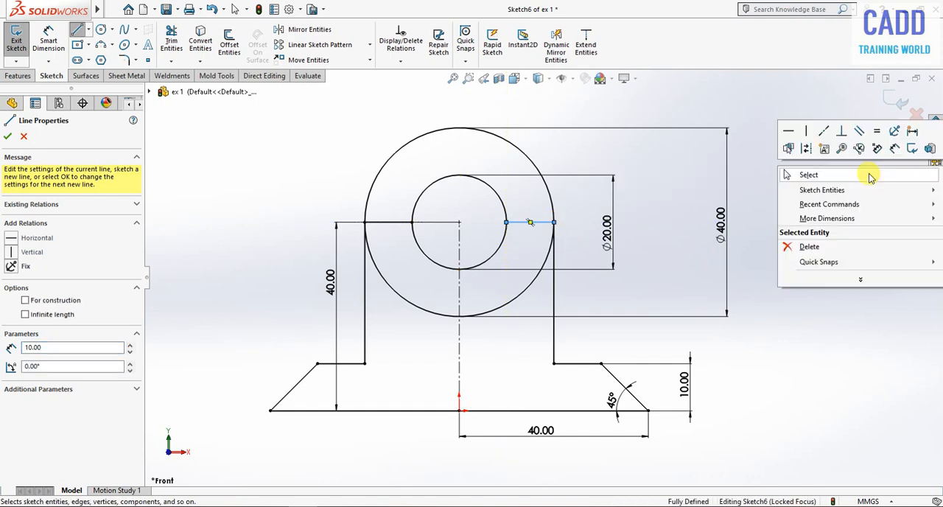
left_click(810, 174)
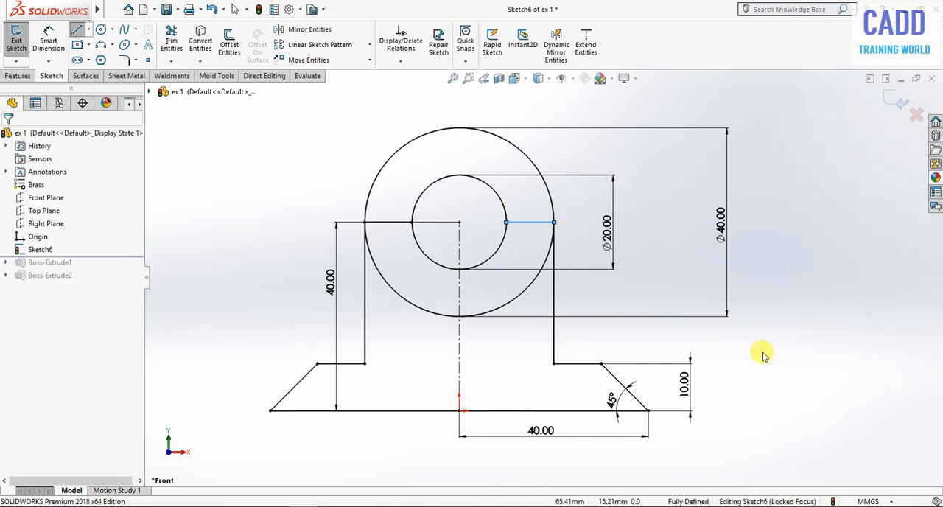
Trim away the upper halves of both circles with Power trim and exit the sketch.
left_click(171, 41)
left_click_drag(335, 127, 443, 193)
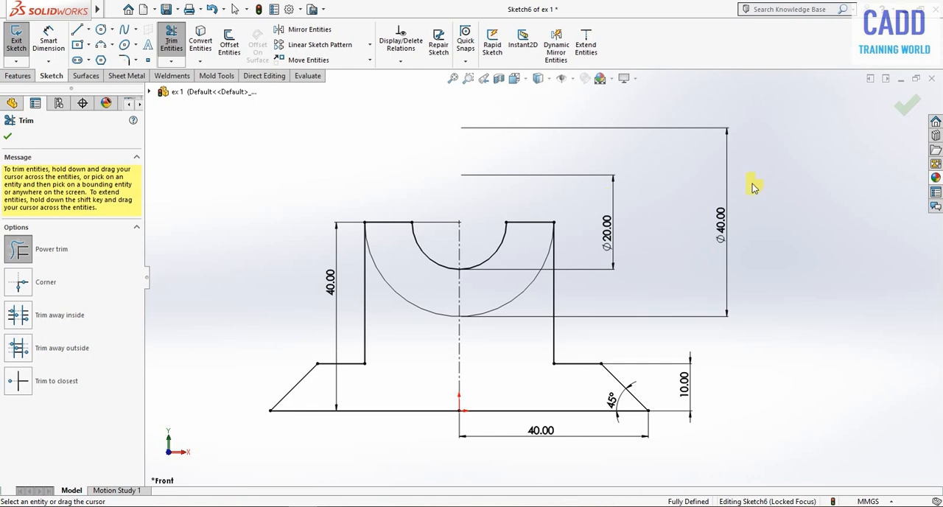
left_click(908, 105)
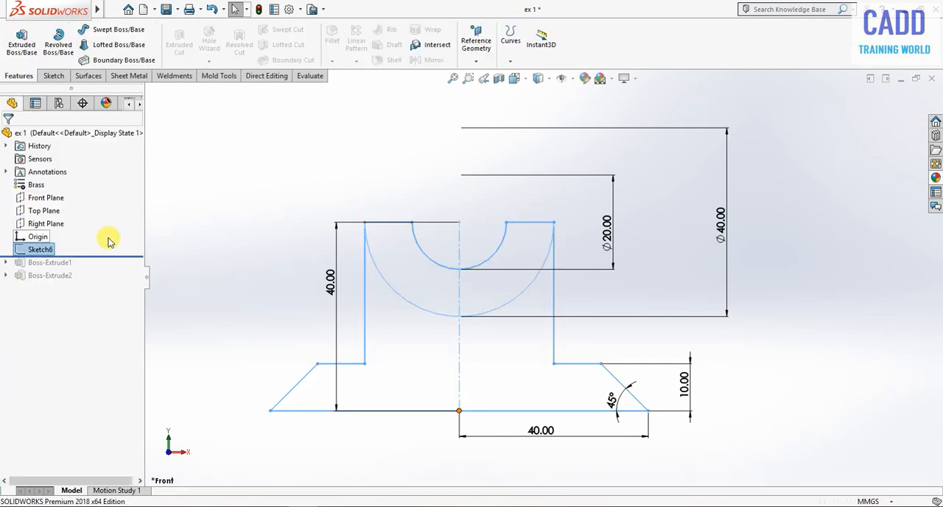
Turn off the display of feature dimensions for the part's annotations.
mouse_move(711, 235)
middle_mouse_down()
mouse_move(672, 262)
mouse_move(681, 293)
middle_mouse_up()
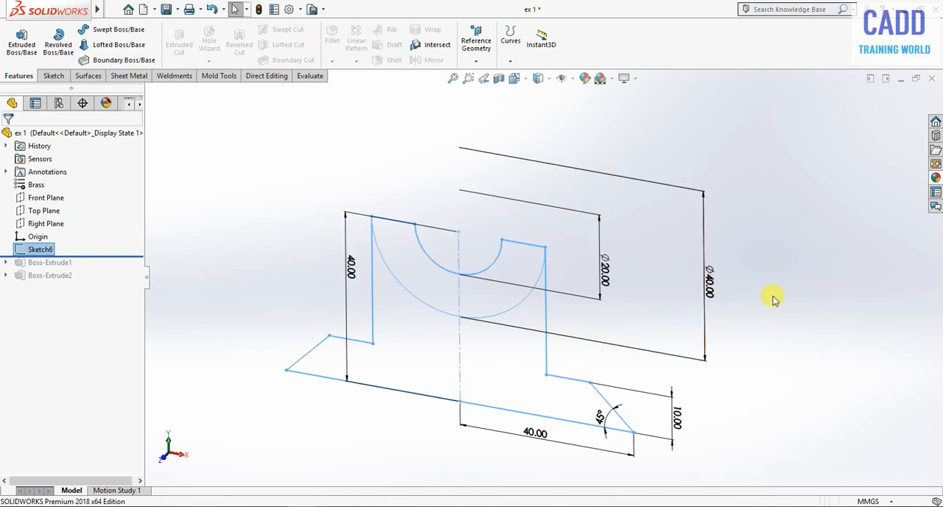
left_click(787, 302)
scroll(551, 447, "down", 1)
scroll(551, 447, "up", 3)
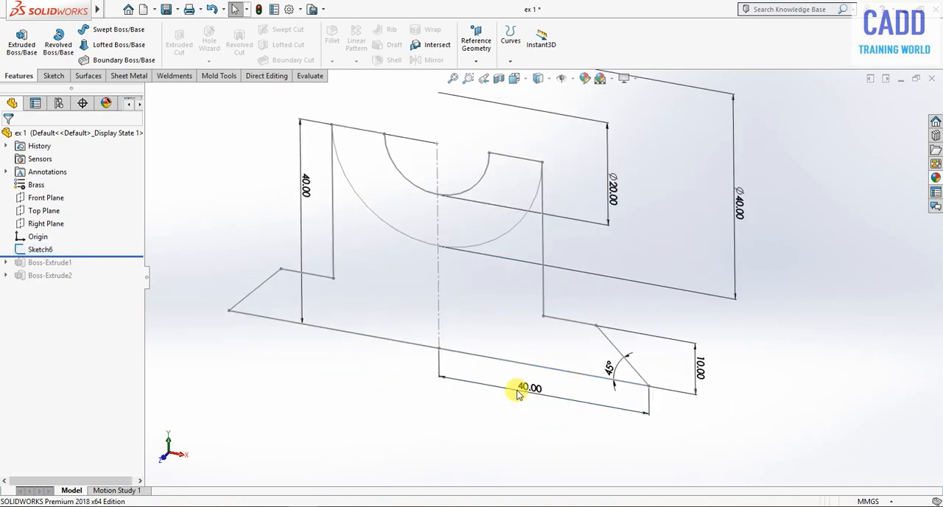
left_click(5, 173)
right_click(44, 175)
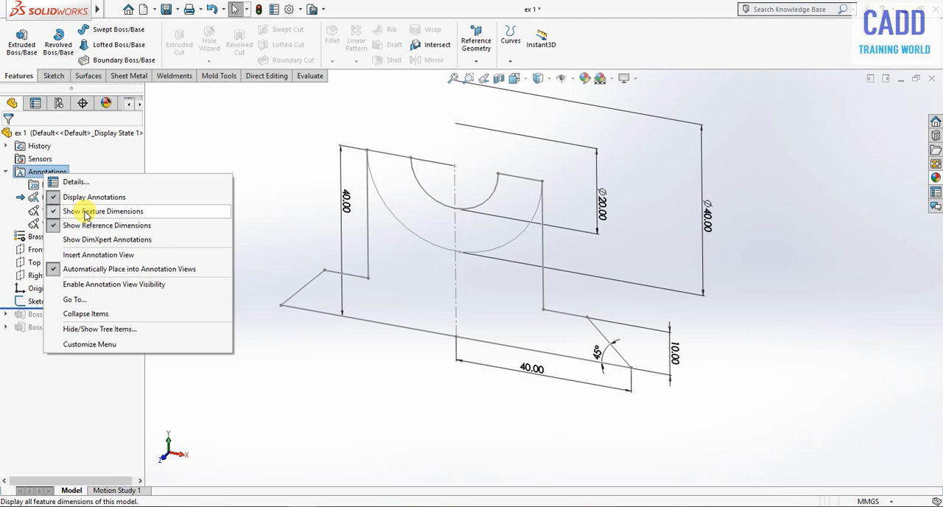
left_click(86, 212)
Extrude all four regions of the profile sketch as a blind boss 30 mm deep in the reversed direction.
mouse_move(211, 288)
middle_mouse_down()
mouse_move(481, 261)
mouse_move(542, 223)
mouse_move(539, 217)
mouse_move(469, 253)
middle_mouse_up()
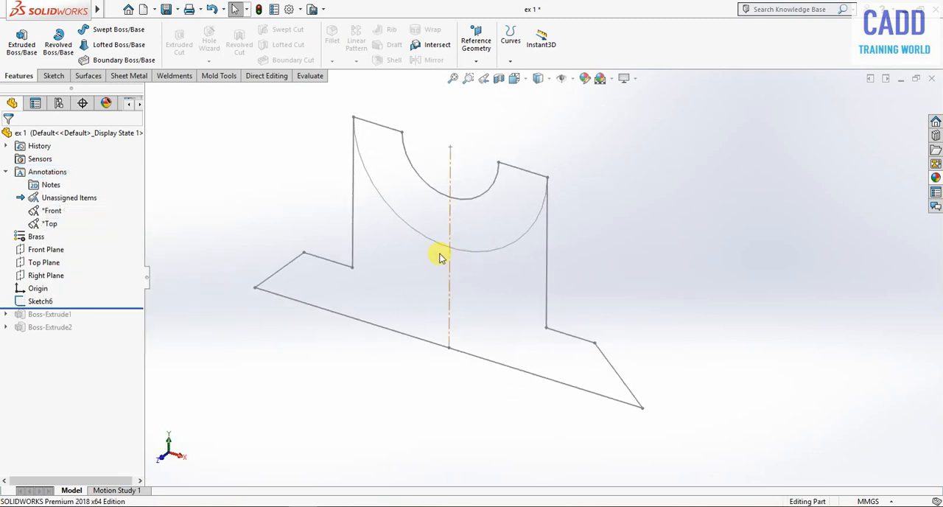
left_click(25, 301)
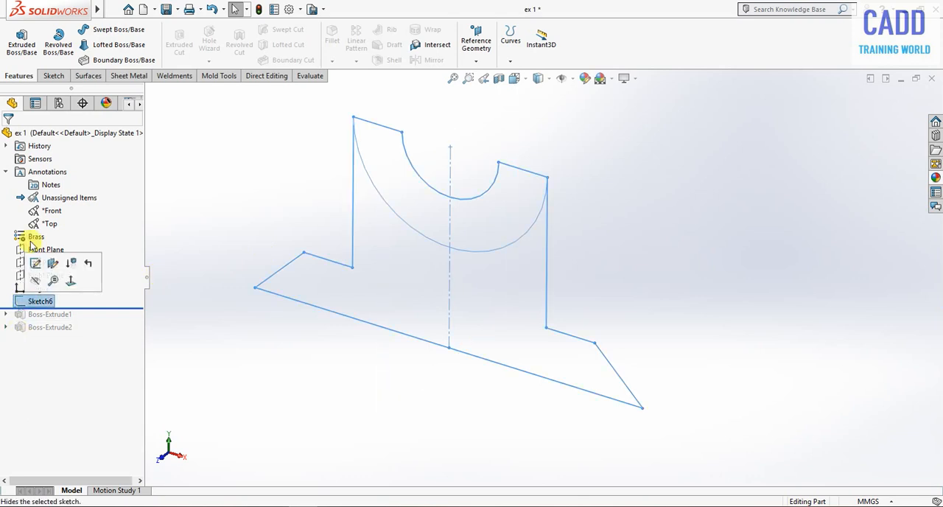
left_click(22, 46)
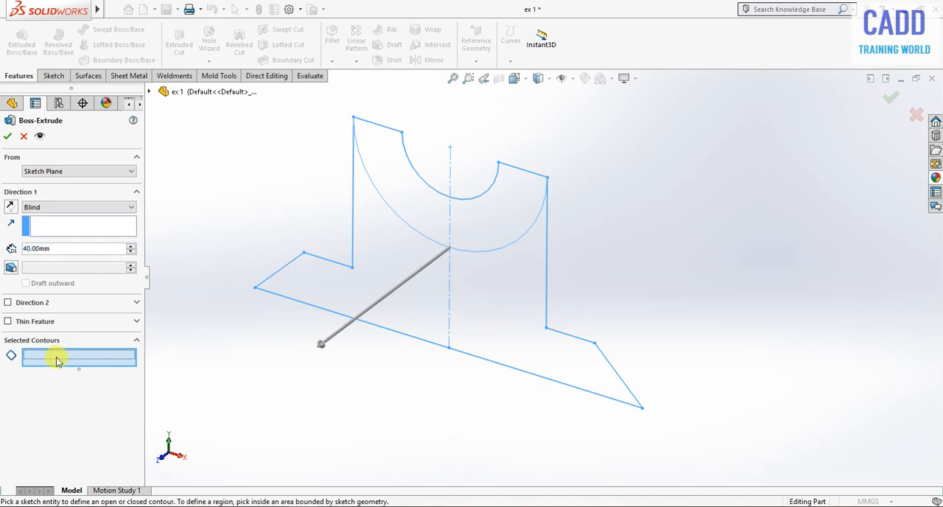
left_click(531, 203)
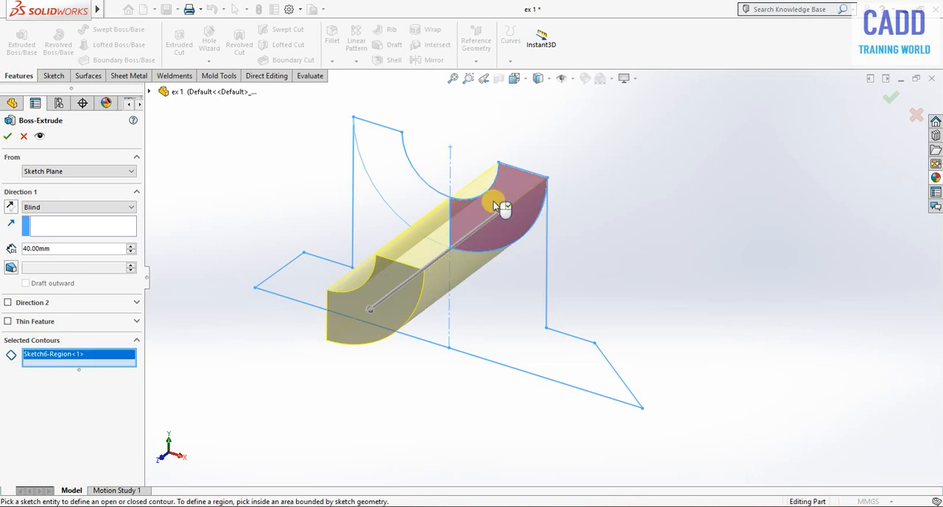
left_click(418, 193)
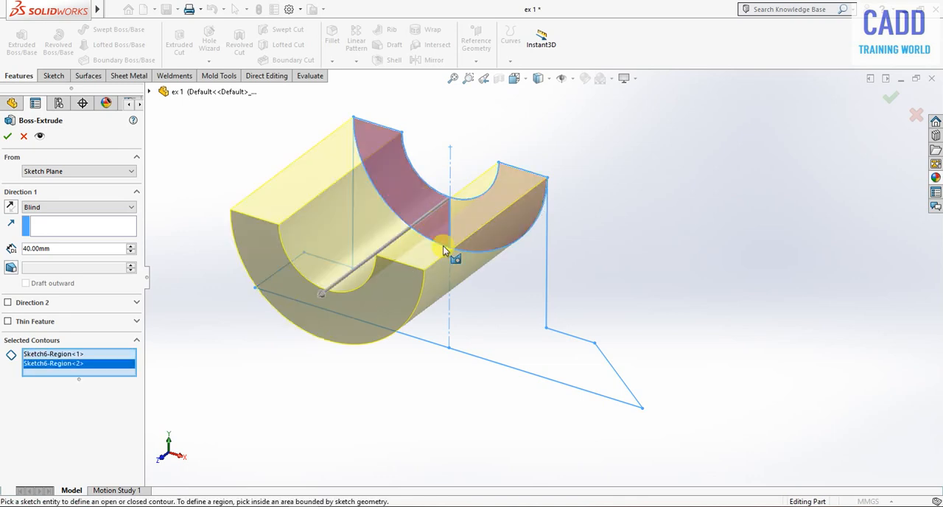
left_click(501, 301)
left_click(429, 324)
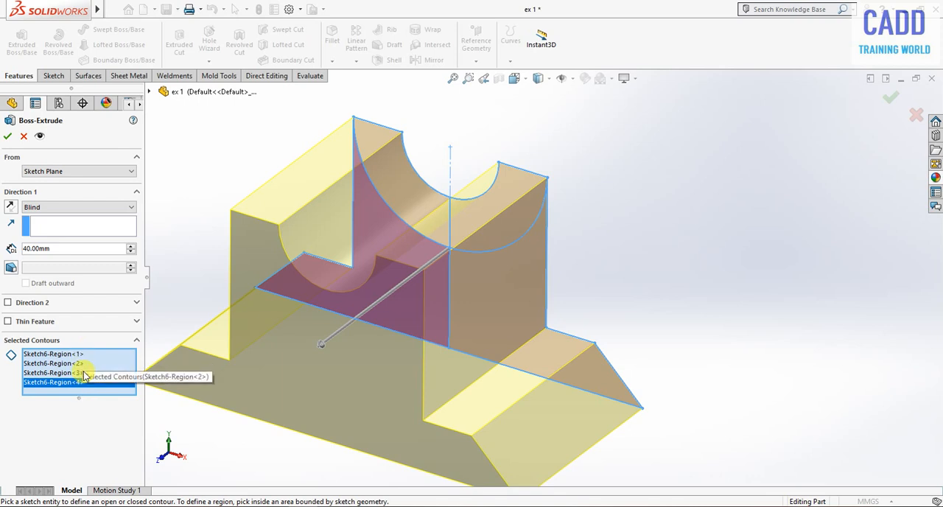
left_click(10, 209)
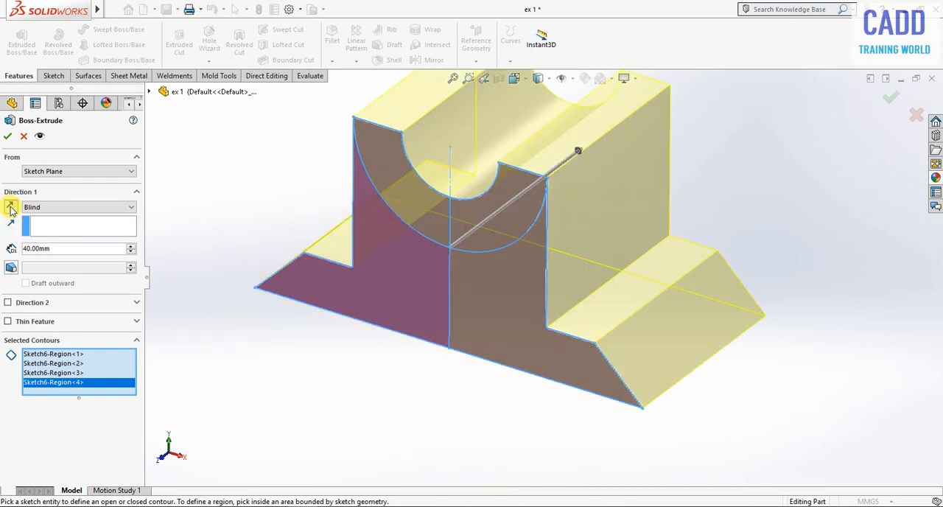
left_click_drag(53, 250, 21, 249)
type("30")
key("Return")
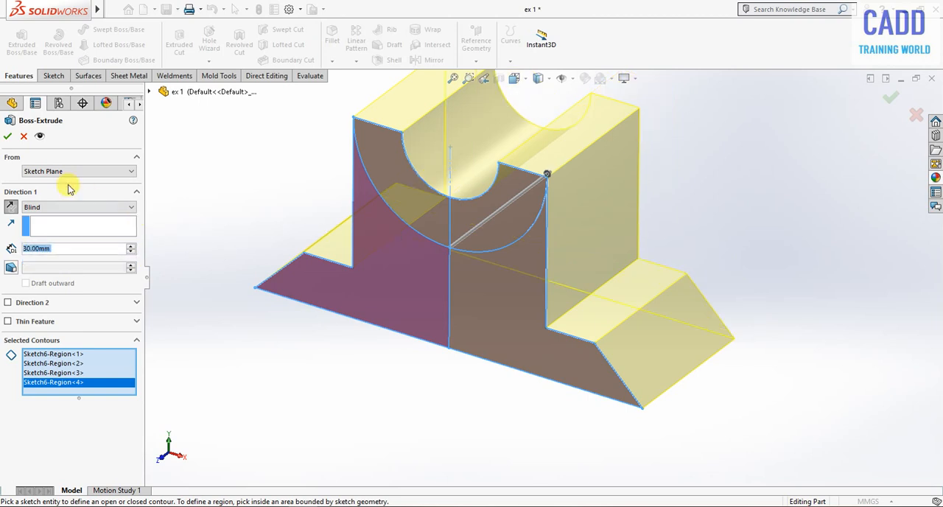
left_click(6, 137)
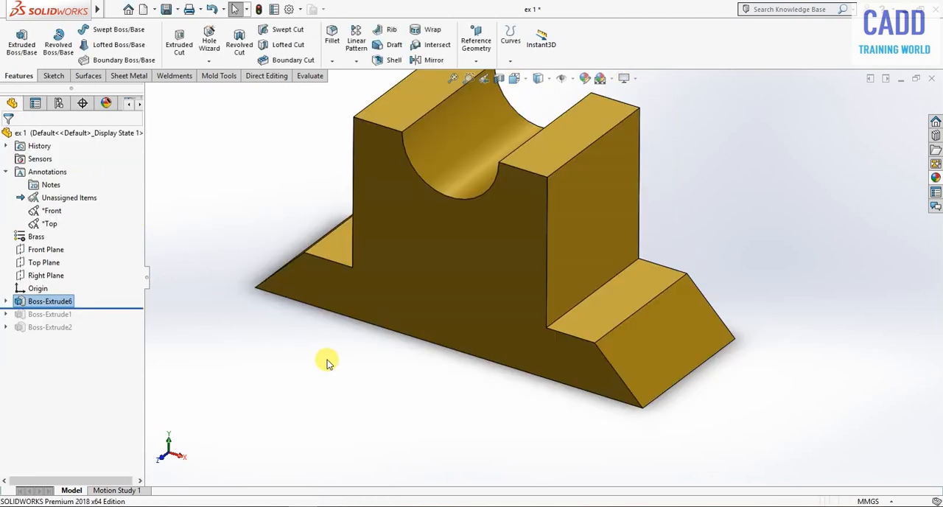
Reuse the profile sketch to extrude its two half-ring regions 10 mm forward from the front face, merged with the body.
left_click(6, 301)
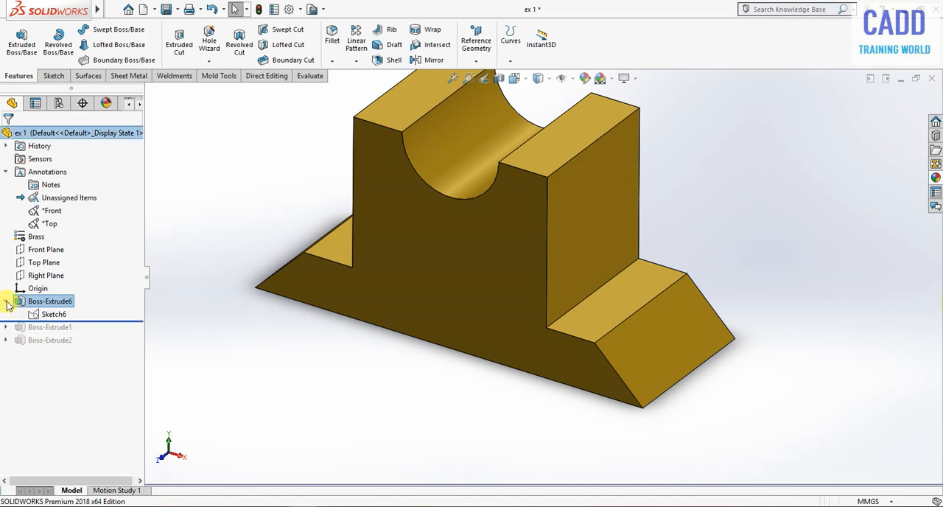
left_click(45, 315)
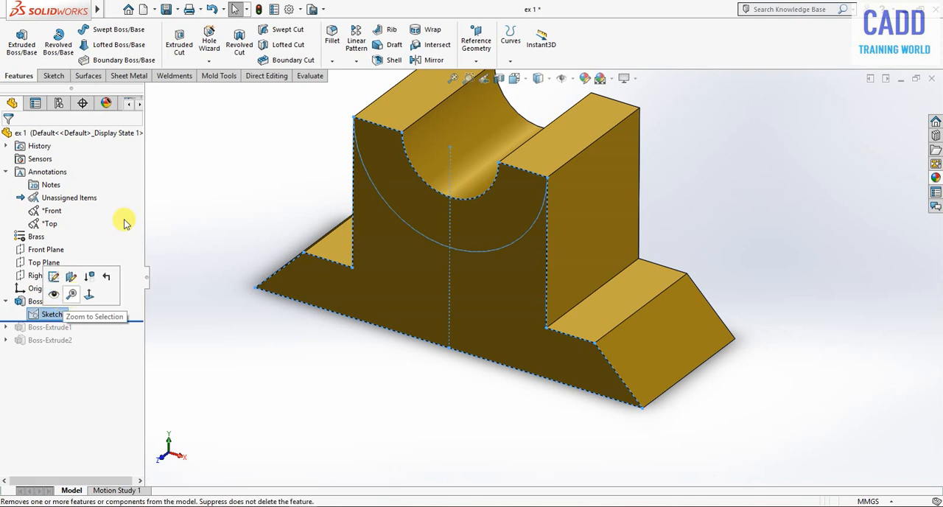
left_click(21, 36)
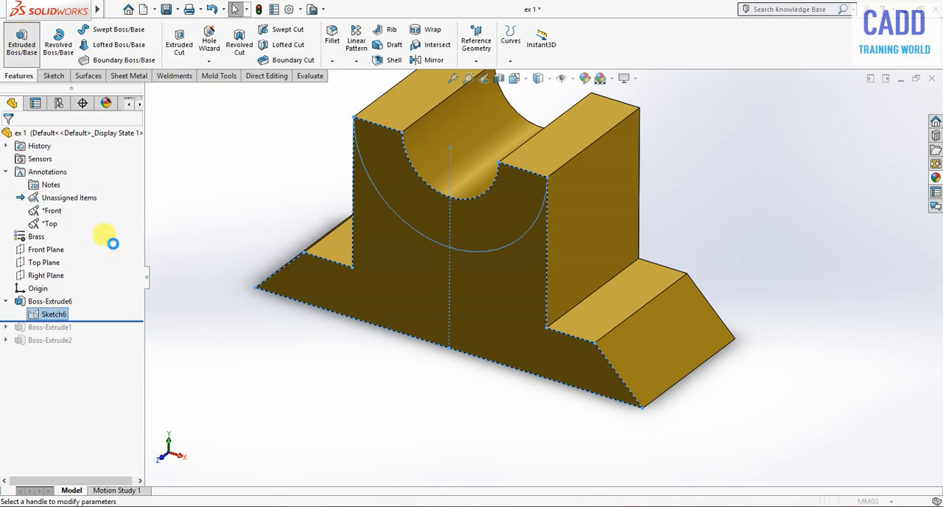
left_click(501, 215)
left_click(409, 187)
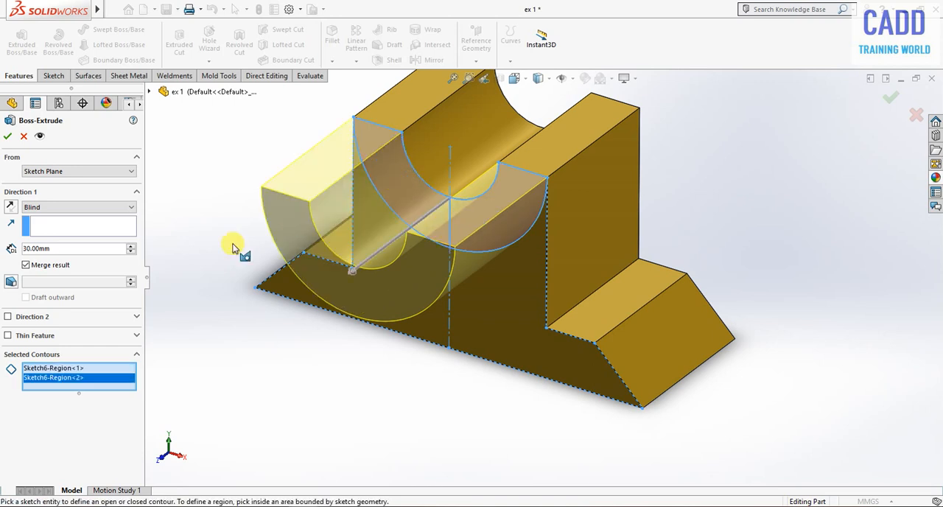
mouse_move(423, 375)
middle_mouse_down()
mouse_move(501, 221)
mouse_move(505, 190)
mouse_move(436, 193)
middle_mouse_up()
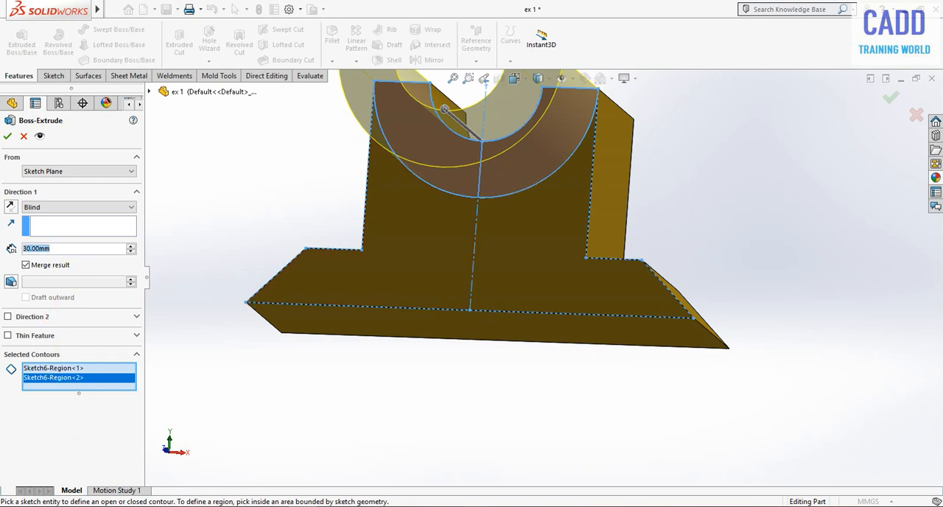
type("10")
key("Return")
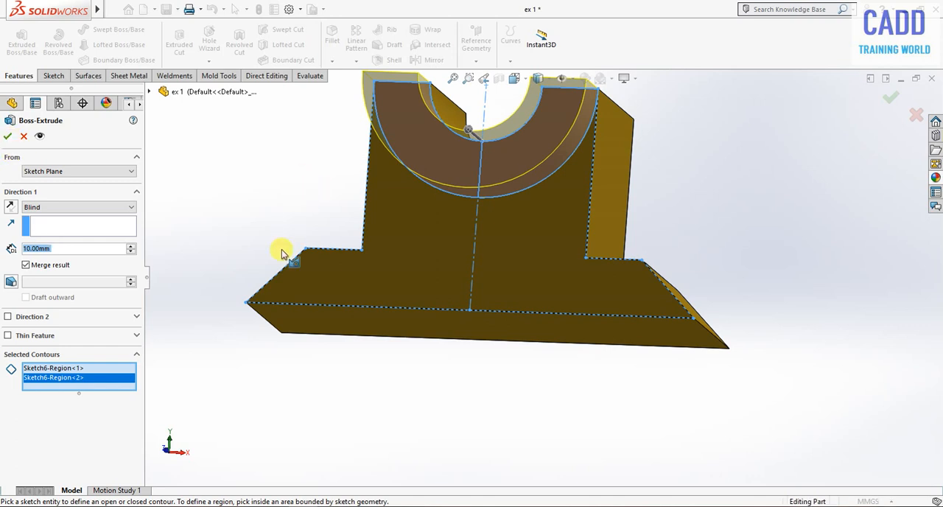
middle_click_drag(290, 232, 262, 291)
left_click(8, 138)
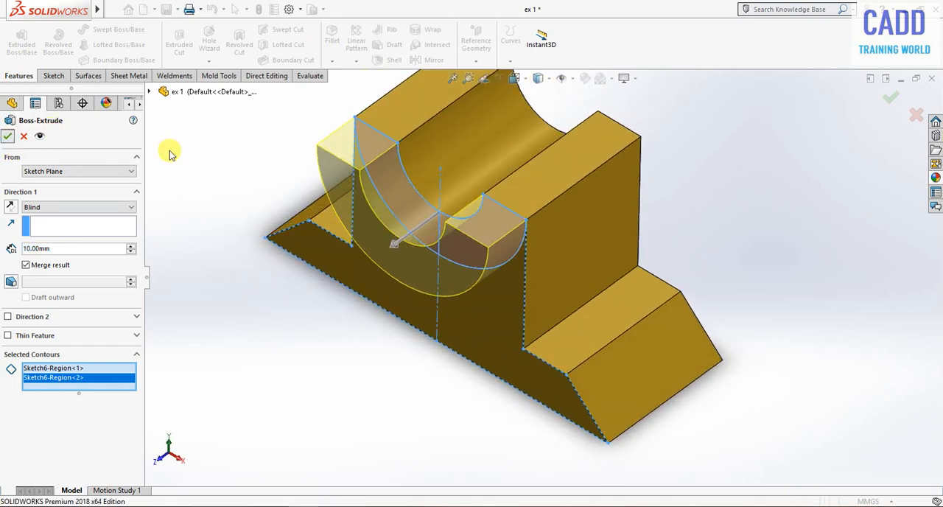
middle_click_drag(389, 410, 446, 210)
mouse_move(612, 271)
middle_mouse_down()
mouse_move(631, 233)
mouse_move(619, 257)
middle_mouse_up()
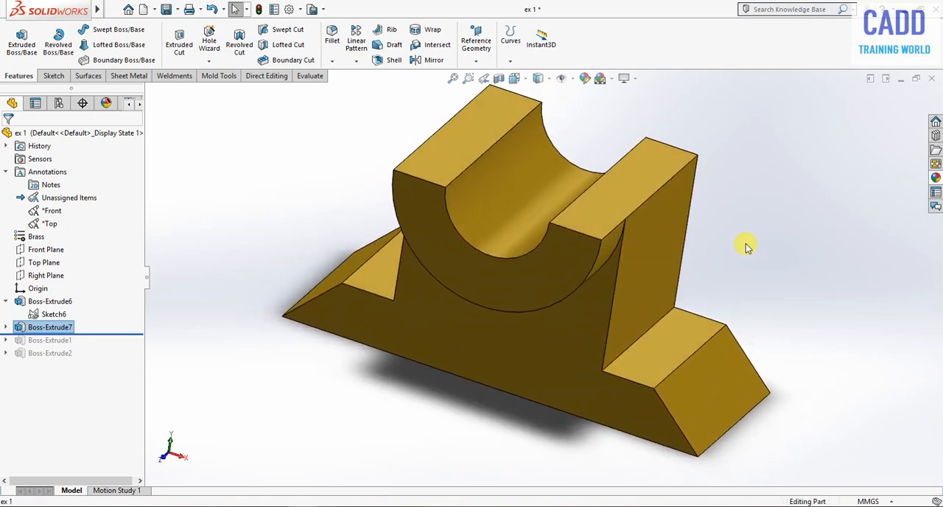